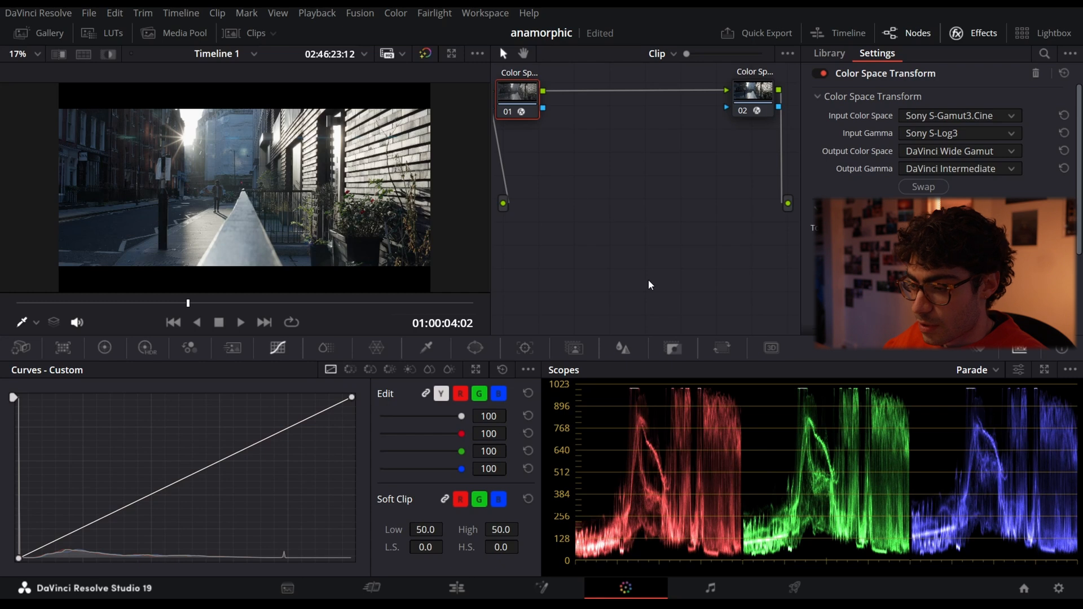
- Review the Color Space Transform settings of the second node
{"action": "left_click", "coordinate": [971, 33]}
{"action": "left_click", "coordinate": [825, 93]}
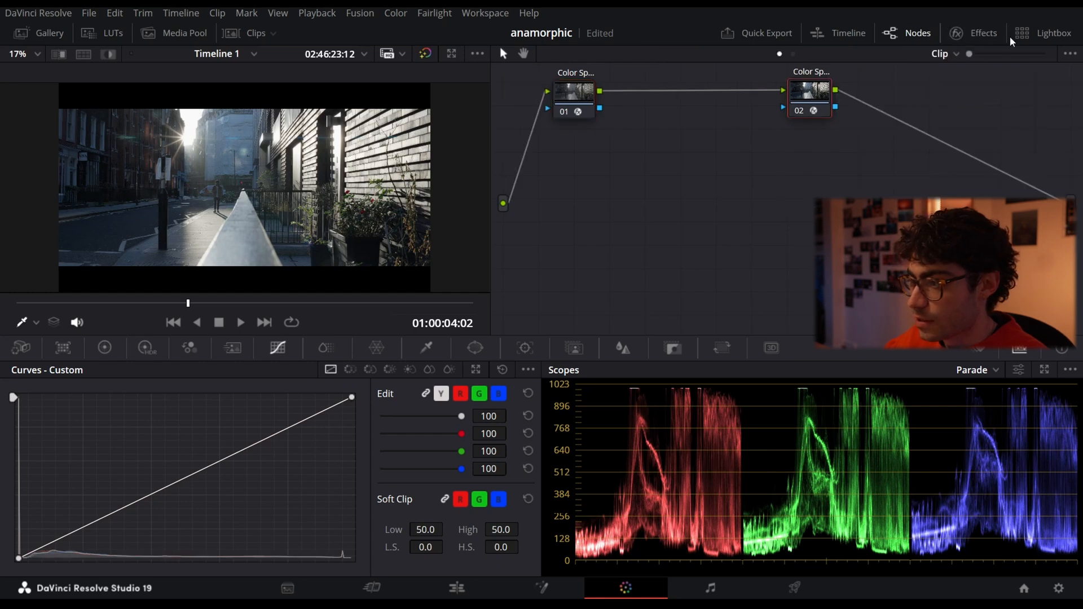
{"action": "left_click", "coordinate": [973, 32]}
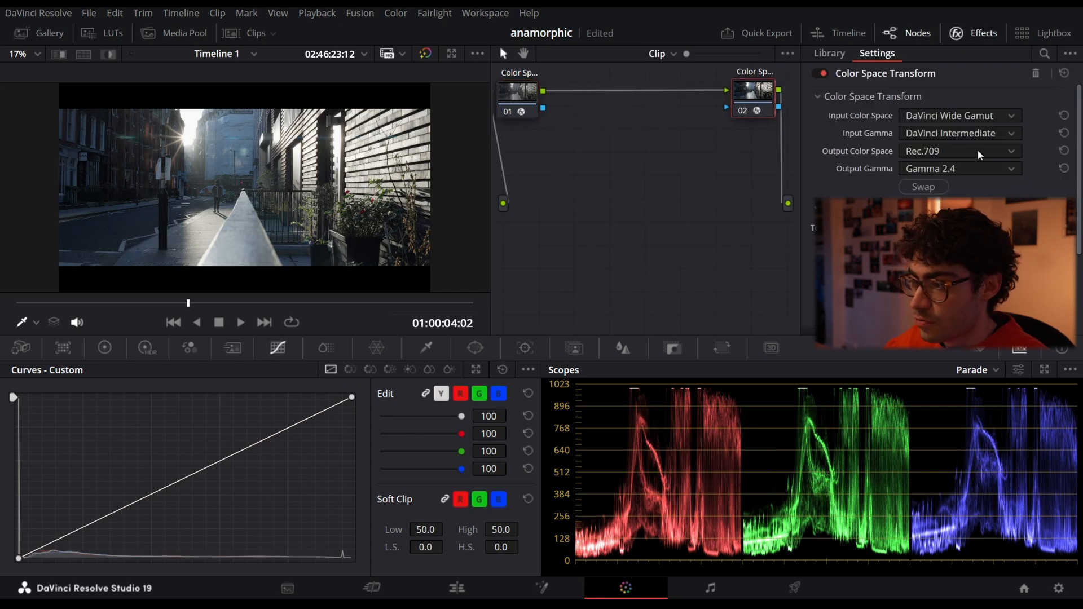
{"action": "left_click", "coordinate": [962, 35]}
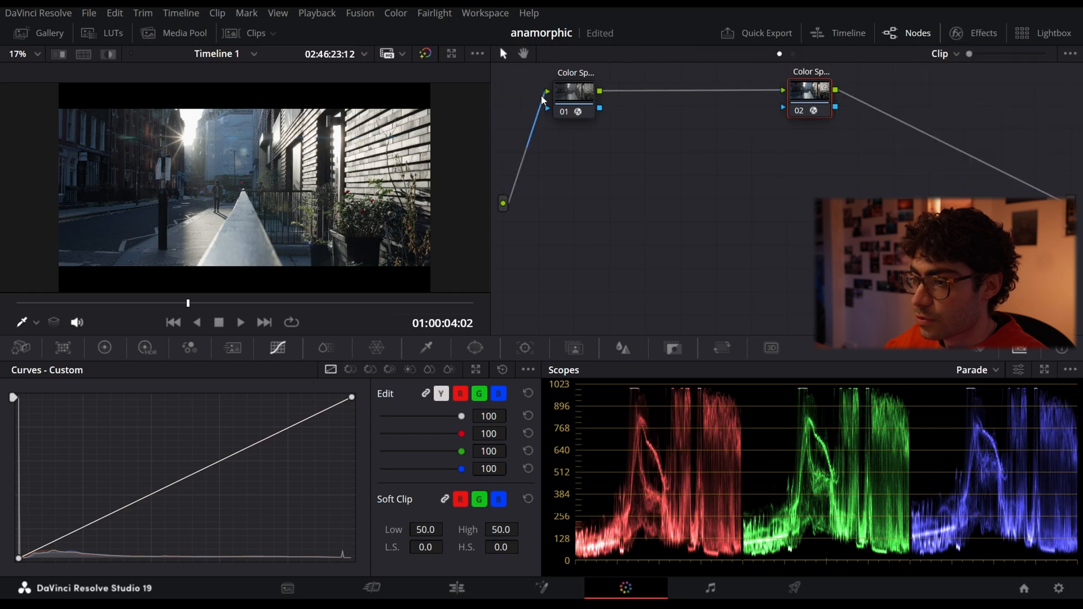
- Add four serial nodes between the two Color Space Transform nodes, arranged in a row below them
{"action": "left_click", "coordinate": [586, 113]}
{"action": "key", "text": "alt+s"}
{"action": "left_click_drag", "start_coordinate": [651, 111], "coordinate": [567, 274]}
{"action": "key", "text": "alt+s"}
{"action": "key", "text": "alt+s"}
{"action": "key", "text": "alt+s"}
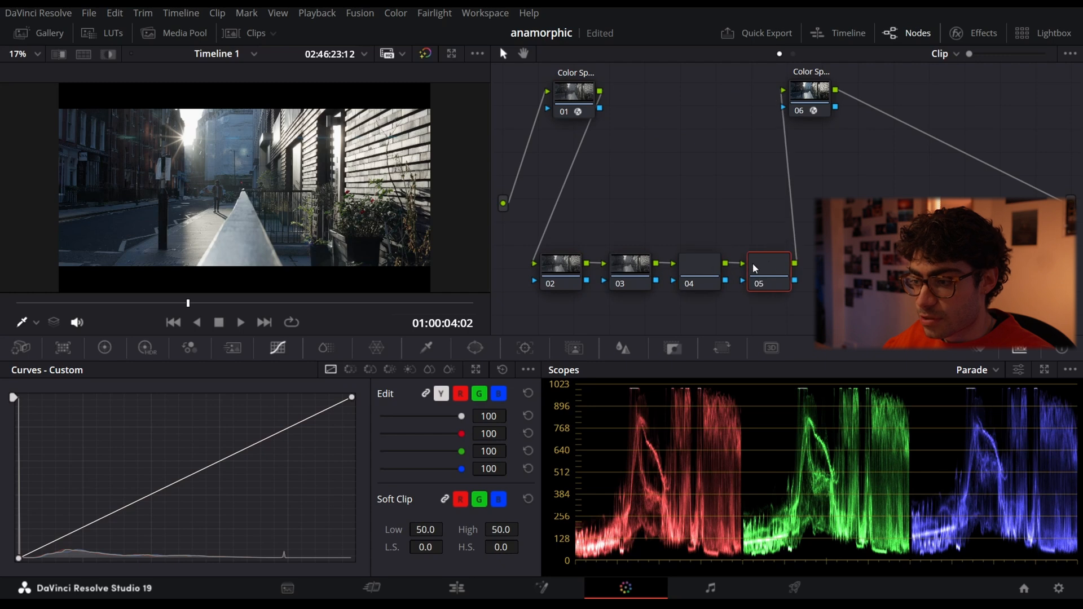
- Label node 02 "Bal" and node 03 "Cont"
{"action": "left_click", "coordinate": [560, 266]}
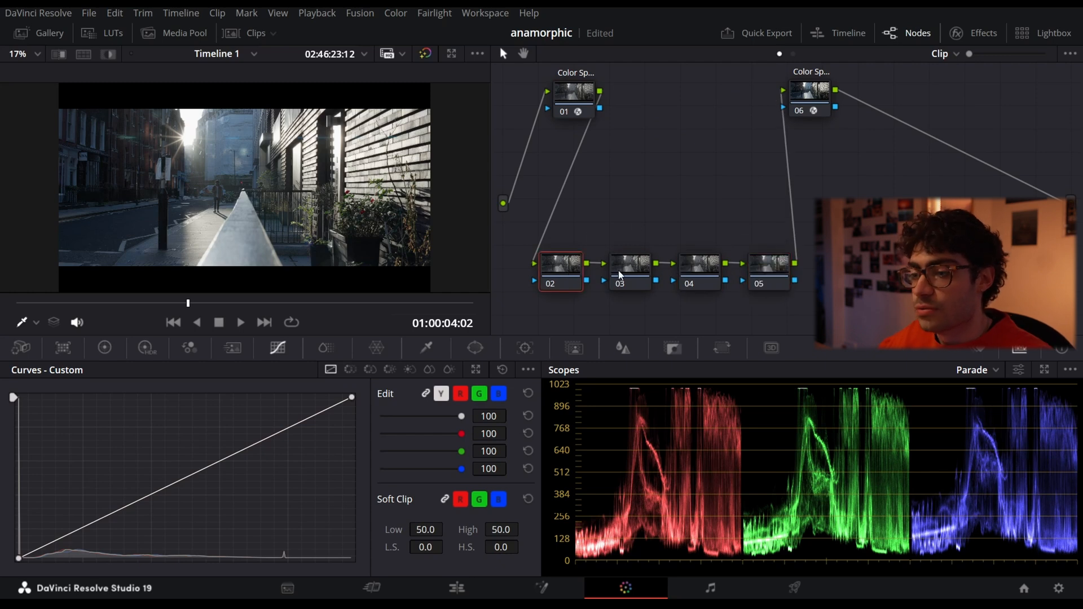
{"action": "right_click", "coordinate": [561, 264]}
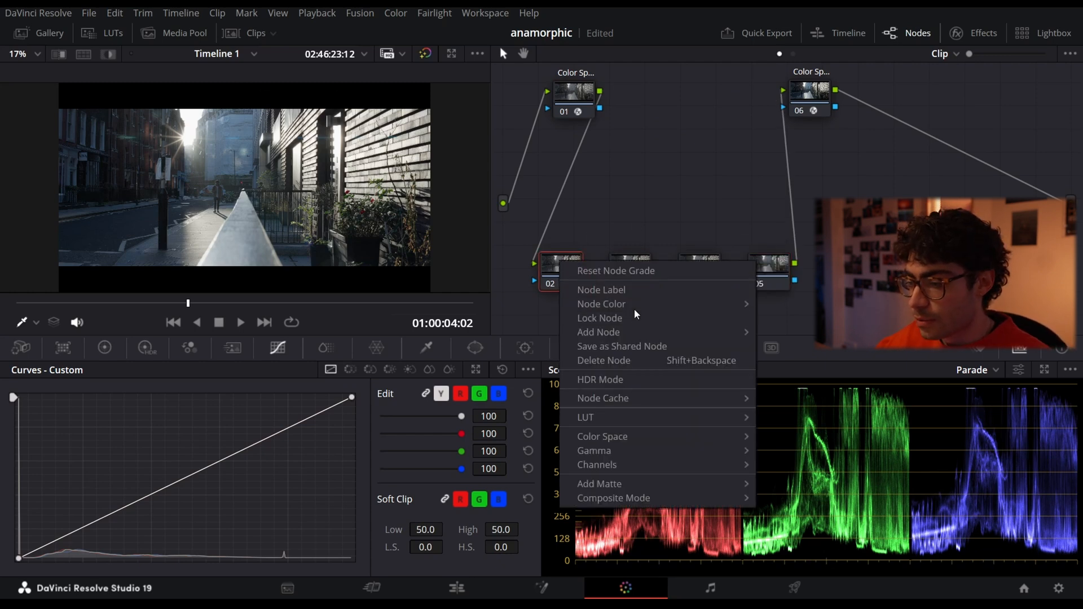
{"action": "left_click", "coordinate": [655, 286]}
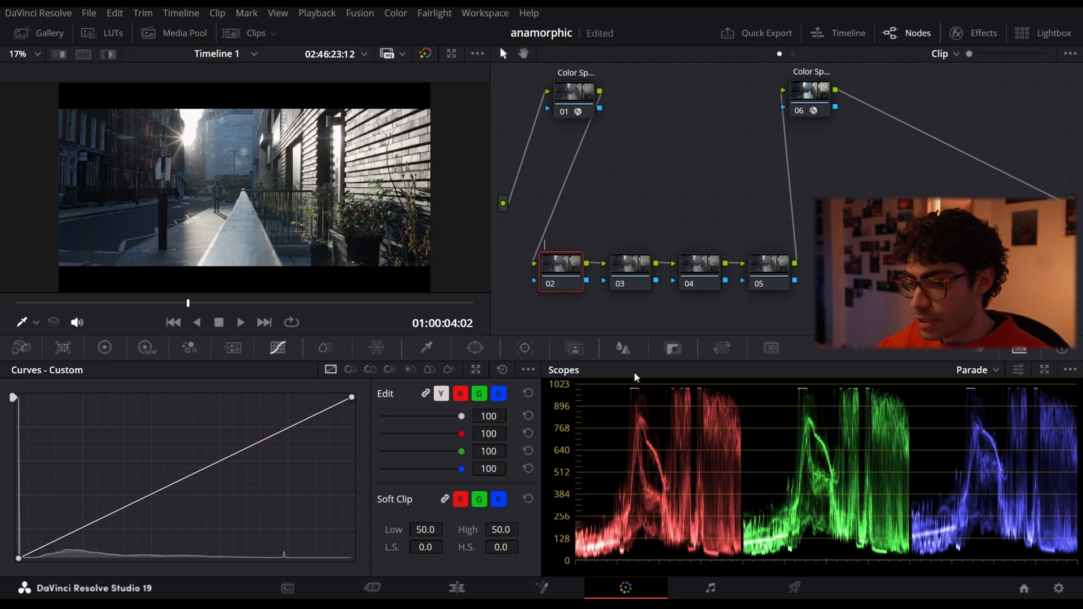
{"action": "type", "text": "Bal"}
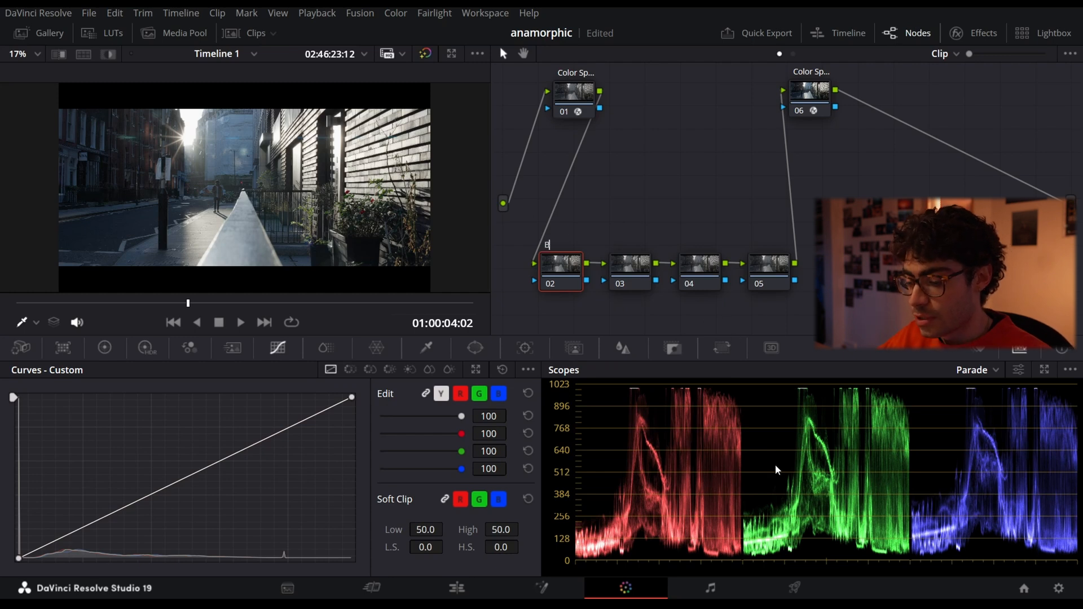
{"action": "left_click", "coordinate": [629, 276]}
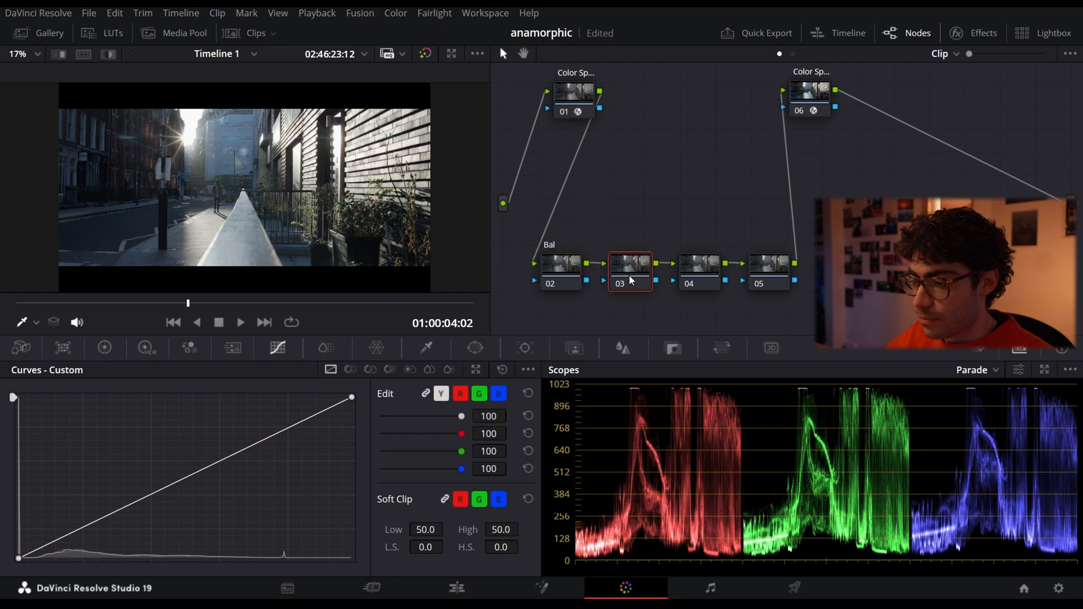
{"action": "right_click", "coordinate": [628, 275]}
{"action": "left_click", "coordinate": [669, 306]}
{"action": "type", "text": "Cont"}
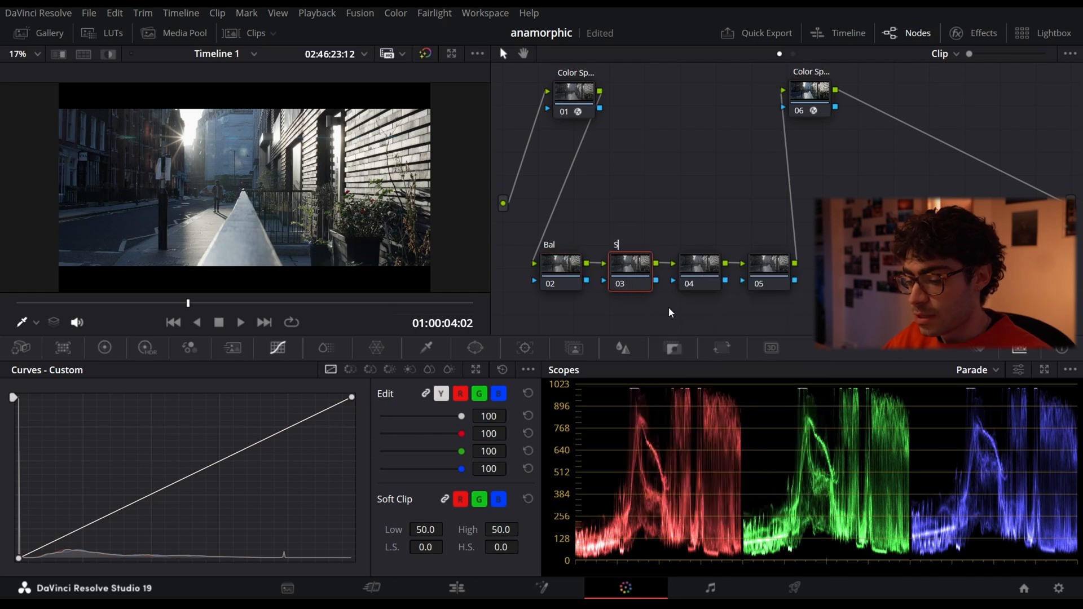
- Label node 04 "Look" and node 05 "HSL"
{"action": "left_click", "coordinate": [699, 269]}
{"action": "right_click", "coordinate": [699, 270]}
{"action": "left_click", "coordinate": [719, 299]}
{"action": "type", "text": "Look"}
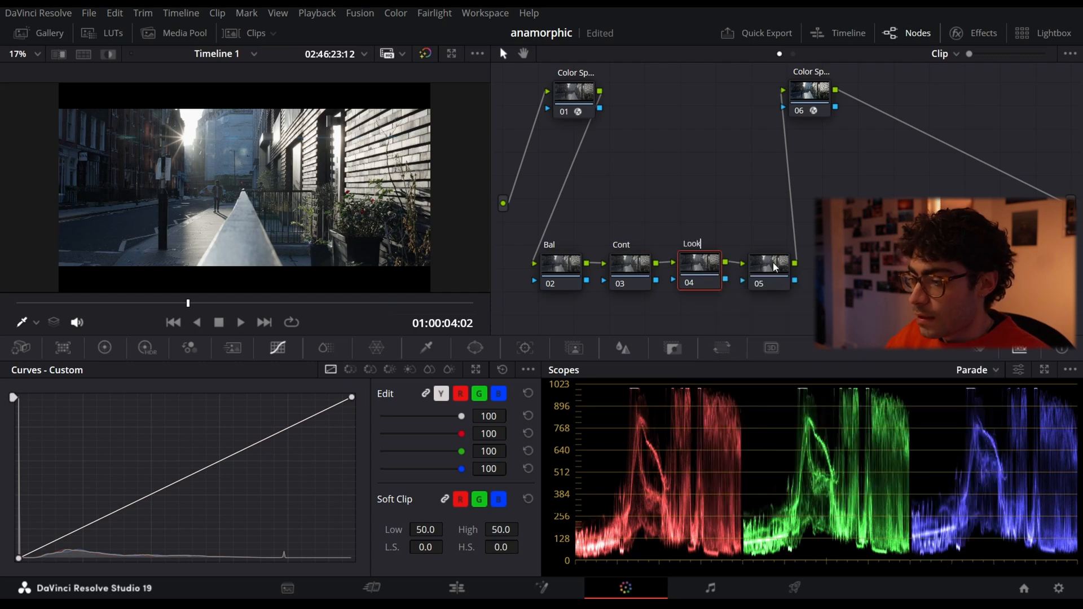
{"action": "left_click", "coordinate": [775, 268]}
{"action": "right_click", "coordinate": [775, 267]}
{"action": "left_click", "coordinate": [795, 295]}
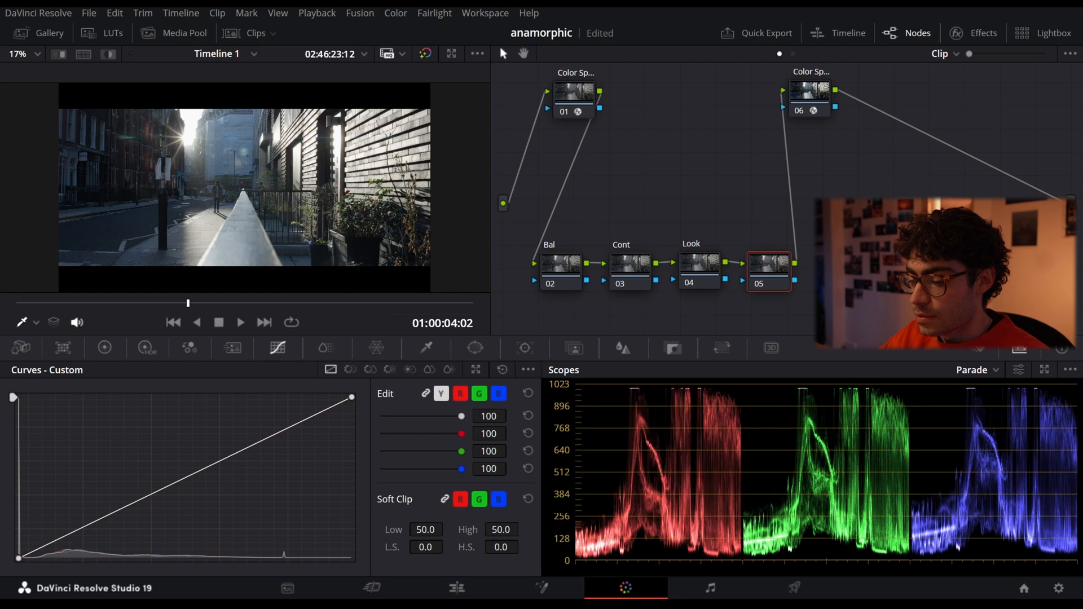
{"action": "type", "text": "HSL"}
- Add two serial nodes after the second Color Space Transform node and place them side by side below it, before the output
{"action": "left_click", "coordinate": [878, 126]}
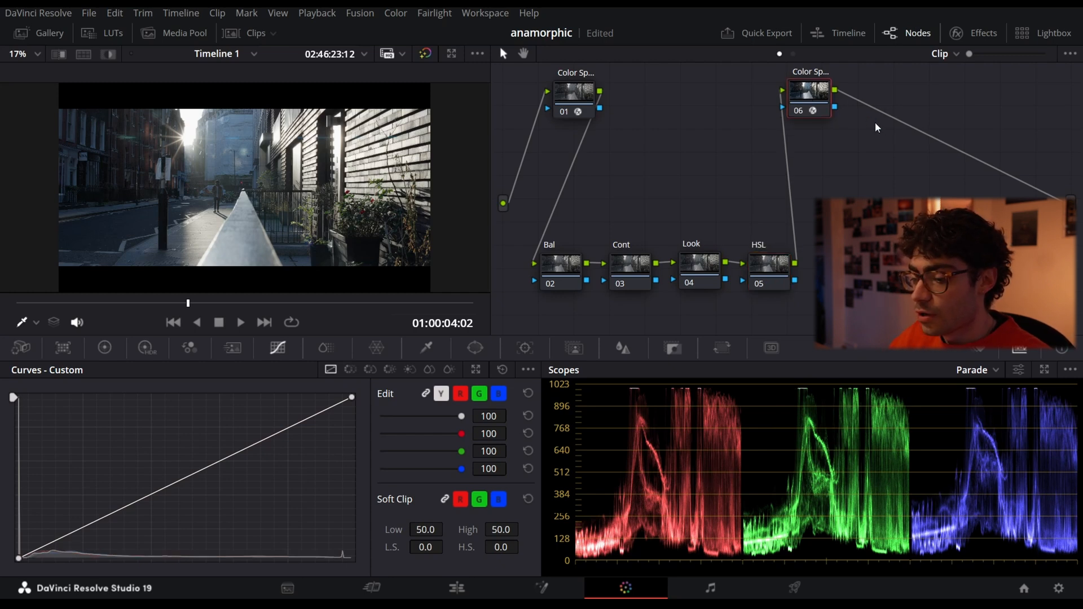
{"action": "key", "text": "alt+s"}
{"action": "key", "text": "alt+s"}
{"action": "left_click_drag", "start_coordinate": [876, 155], "coordinate": [962, 99]}
{"action": "left_click_drag", "start_coordinate": [883, 95], "coordinate": [883, 206]}
{"action": "left_click", "coordinate": [883, 205]}
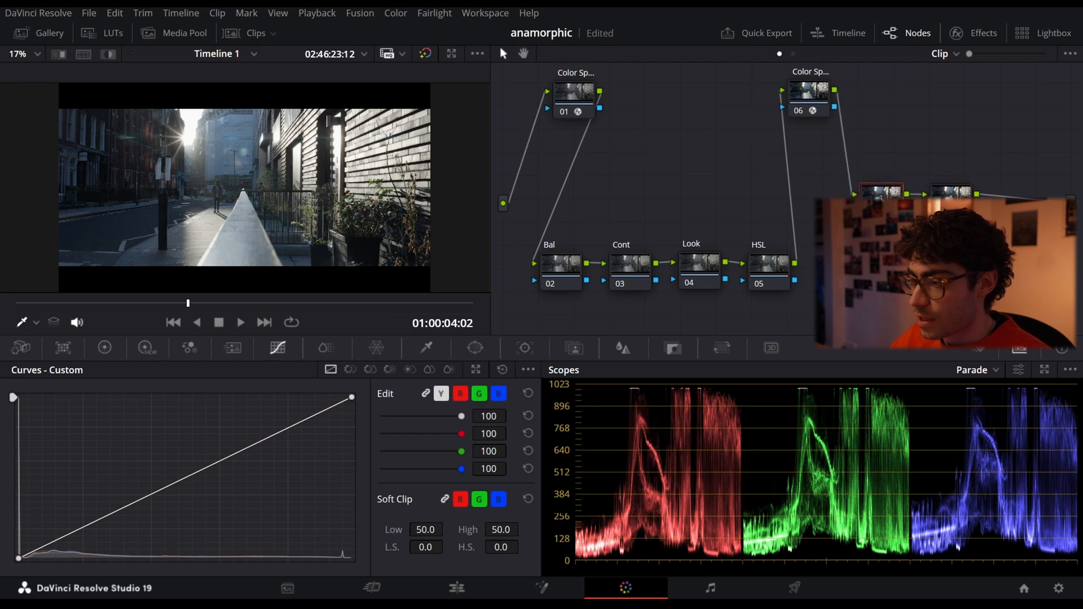
{"action": "right_click", "coordinate": [881, 192]}
{"action": "left_click", "coordinate": [885, 164]}
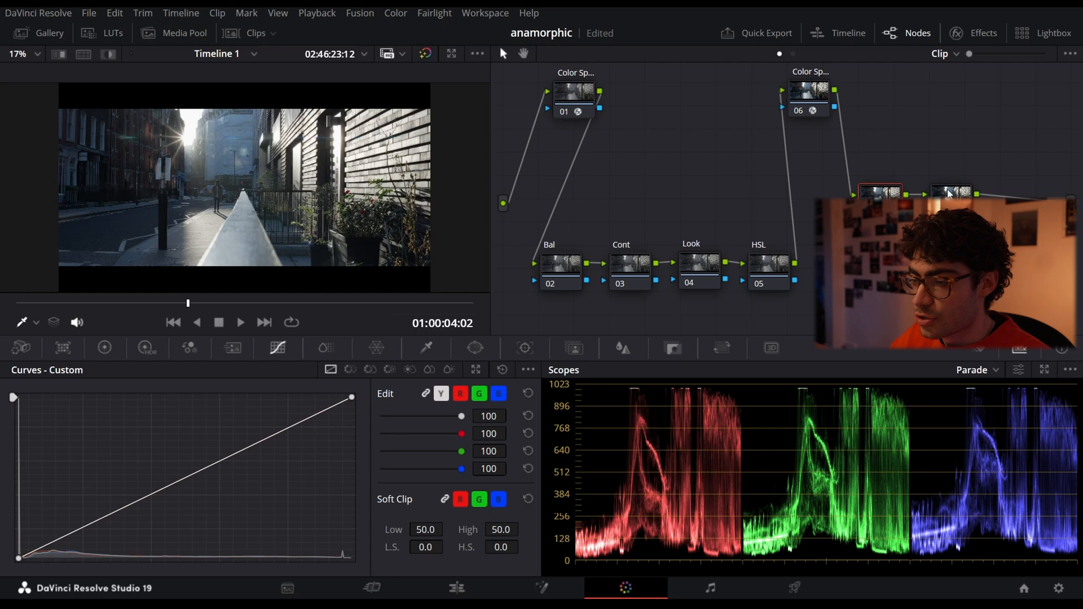
- Select the Bal node and show its primaries as color wheels
{"action": "left_click_drag", "start_coordinate": [552, 266], "coordinate": [546, 267]}
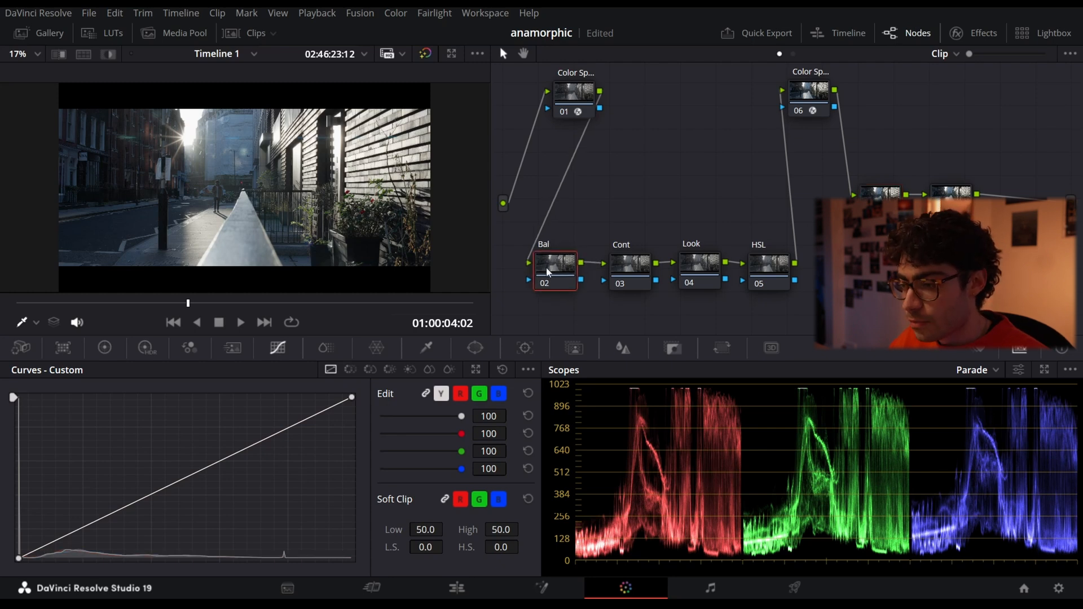
{"action": "right_click", "coordinate": [546, 268]}
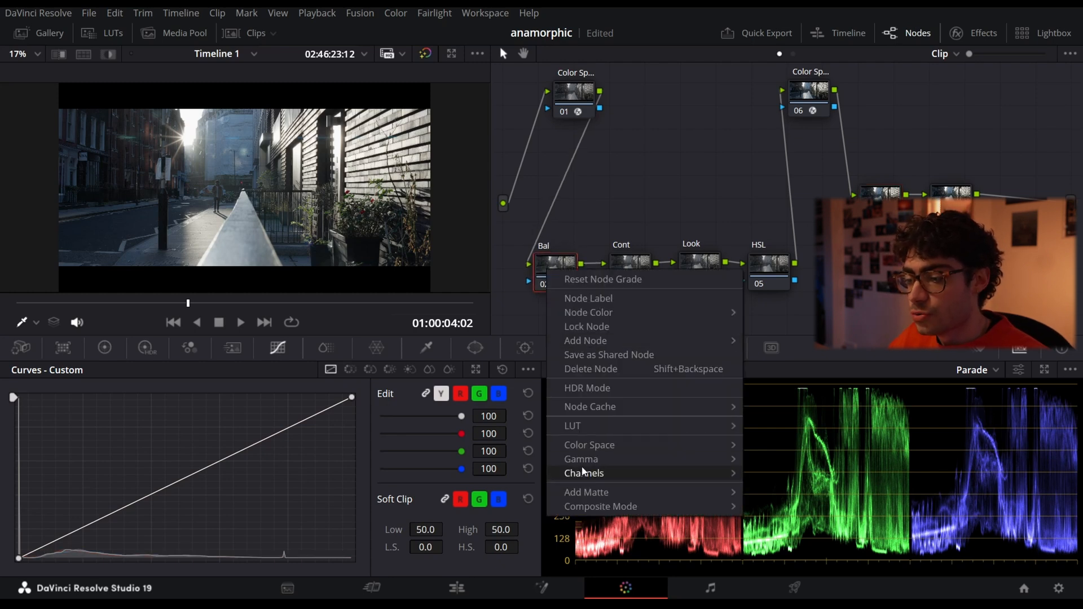
{"action": "mouse_move", "coordinate": [584, 459]}
{"action": "left_click", "coordinate": [799, 16]}
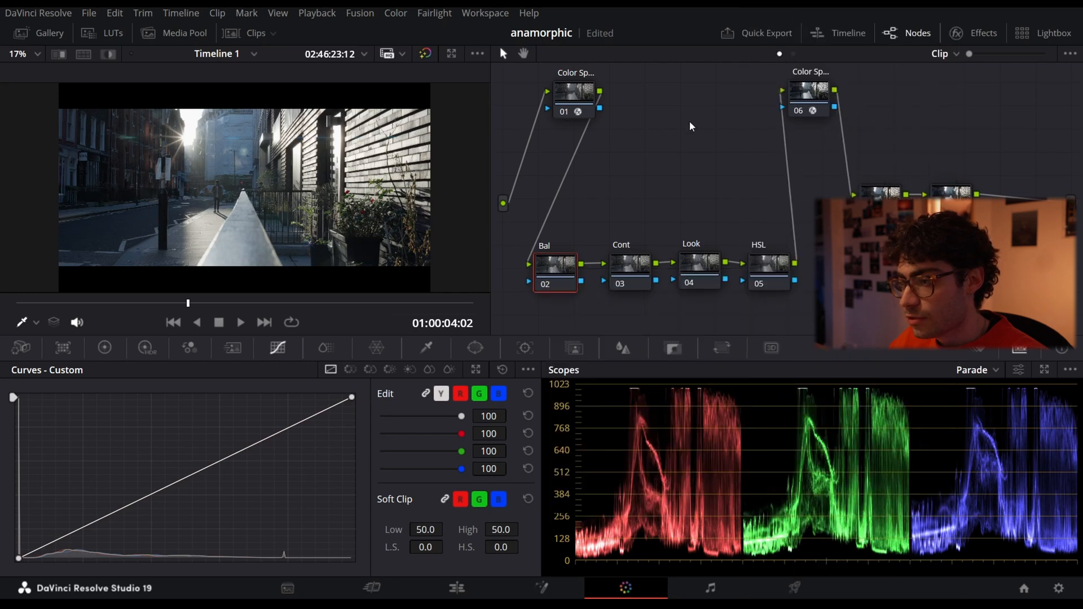
{"action": "left_click", "coordinate": [98, 348]}
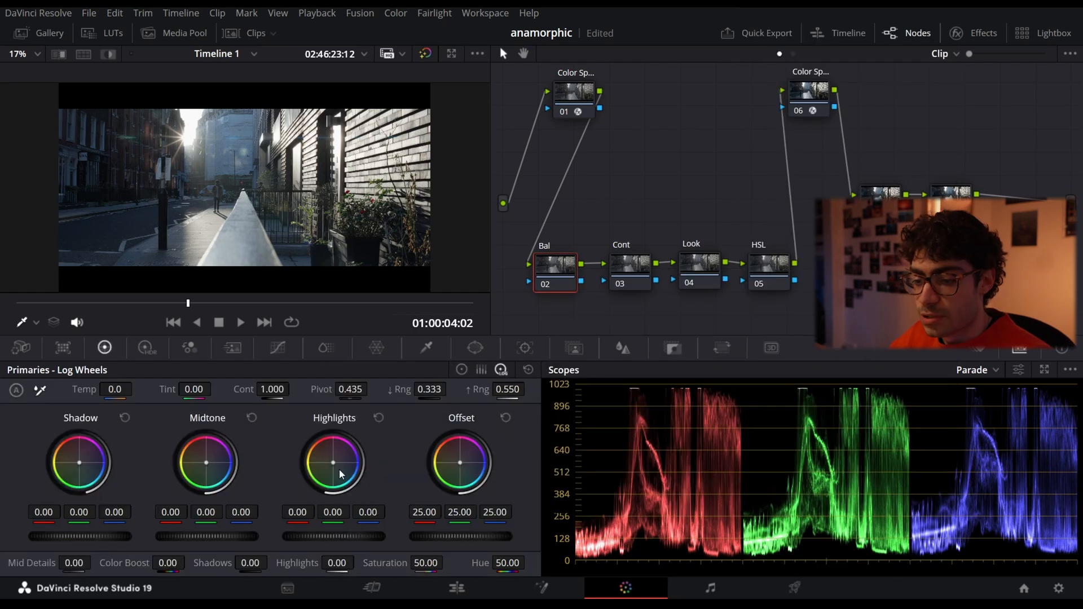
{"action": "left_click", "coordinate": [464, 369]}
- Warm the Bal node by setting its Gain to red 1.04, green 0.99 and blue 0.96, and compare with the node disabled
{"action": "mouse_move", "coordinate": [334, 465]}
{"action": "left_mouse_down"}
{"action": "mouse_move", "coordinate": [311, 463]}
{"action": "mouse_move", "coordinate": [334, 463]}
{"action": "left_mouse_up"}
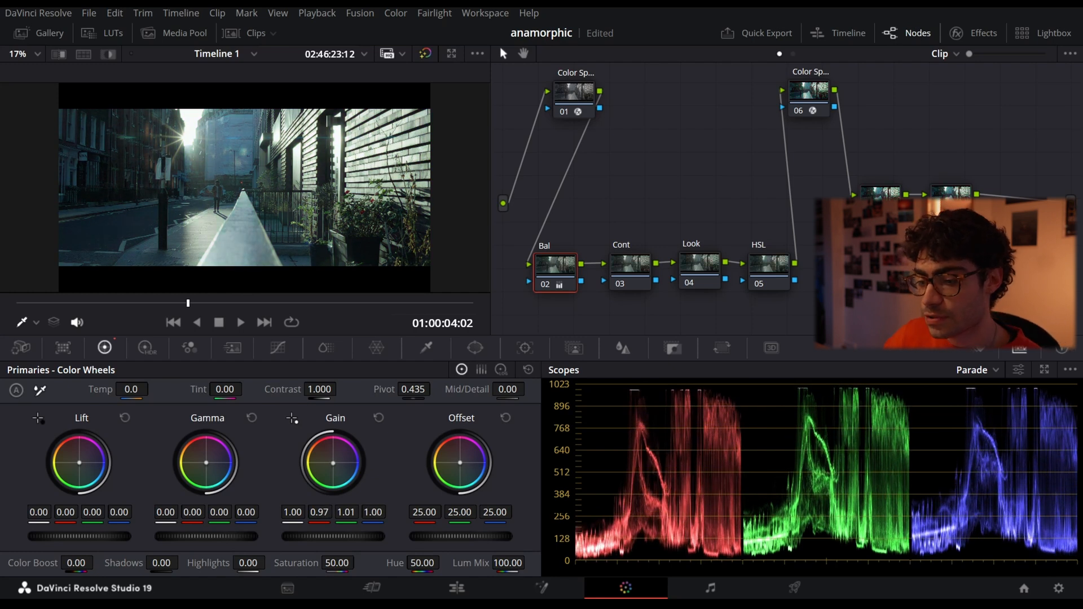
{"action": "left_click", "coordinate": [378, 418]}
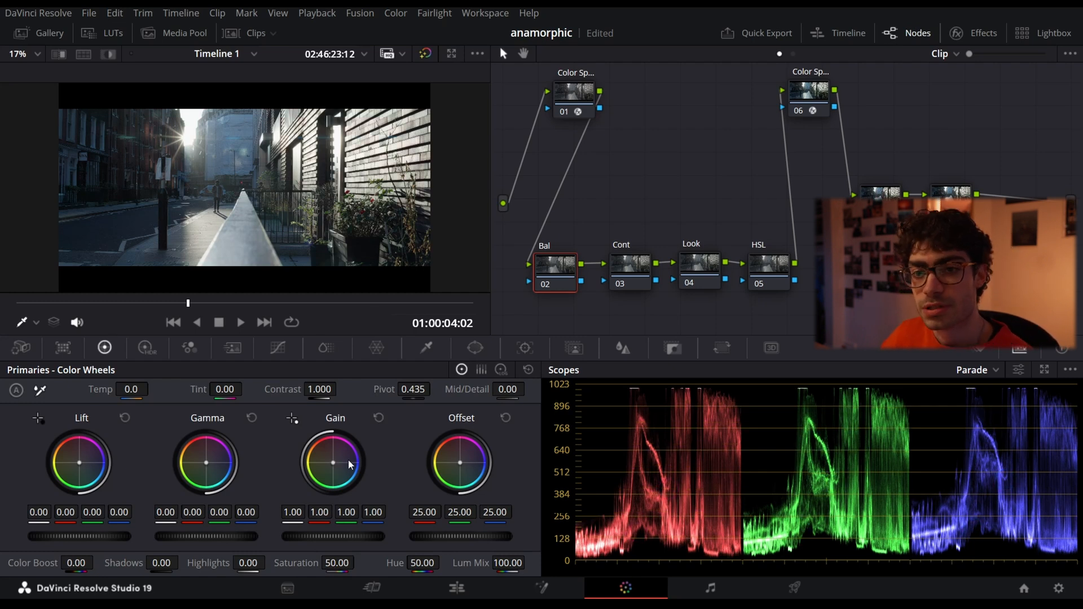
{"action": "left_click_drag", "start_coordinate": [334, 462], "coordinate": [336, 456]}
{"action": "left_click", "coordinate": [545, 284]}
{"action": "left_click", "coordinate": [545, 284]}
{"action": "left_click", "coordinate": [544, 284]}
{"action": "left_click", "coordinate": [545, 286]}
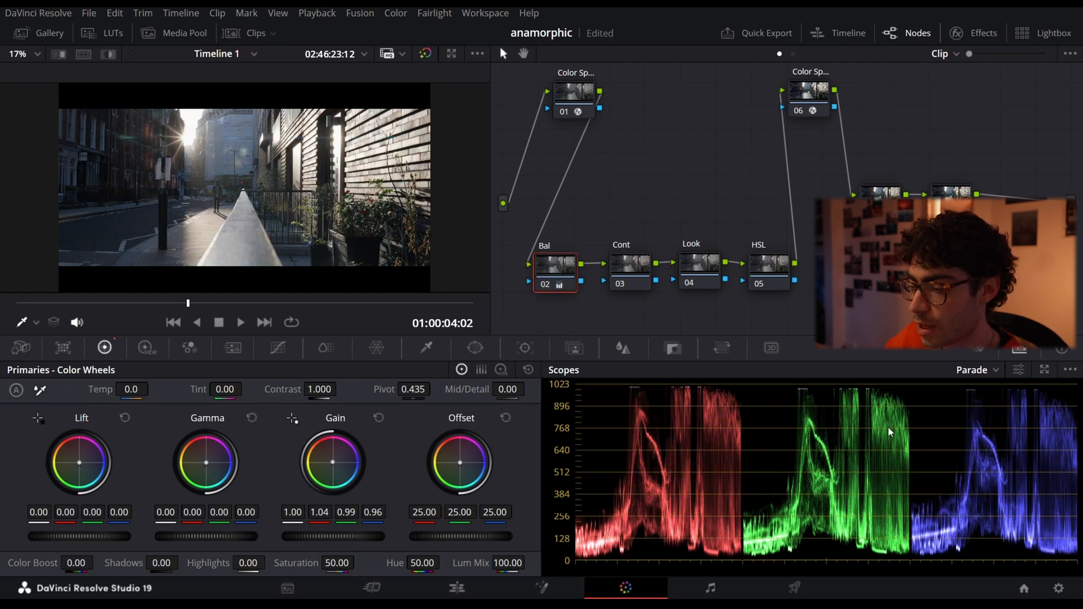
{"action": "left_click_drag", "start_coordinate": [556, 269], "coordinate": [544, 268]}
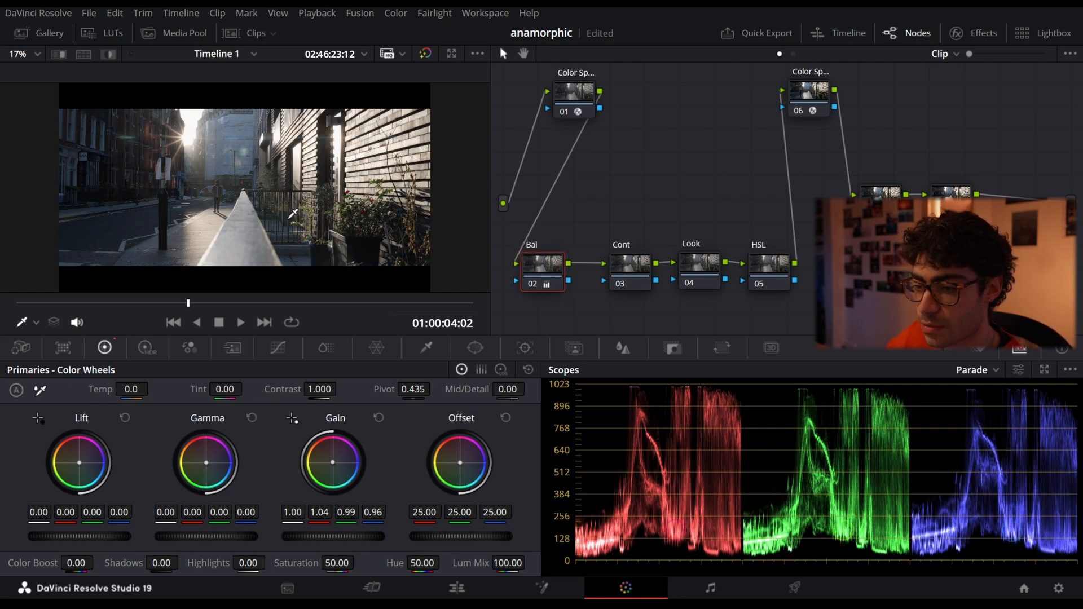
- Try raising an upper point on the Cont node's custom curve, and reset the curve
{"action": "left_click", "coordinate": [649, 285]}
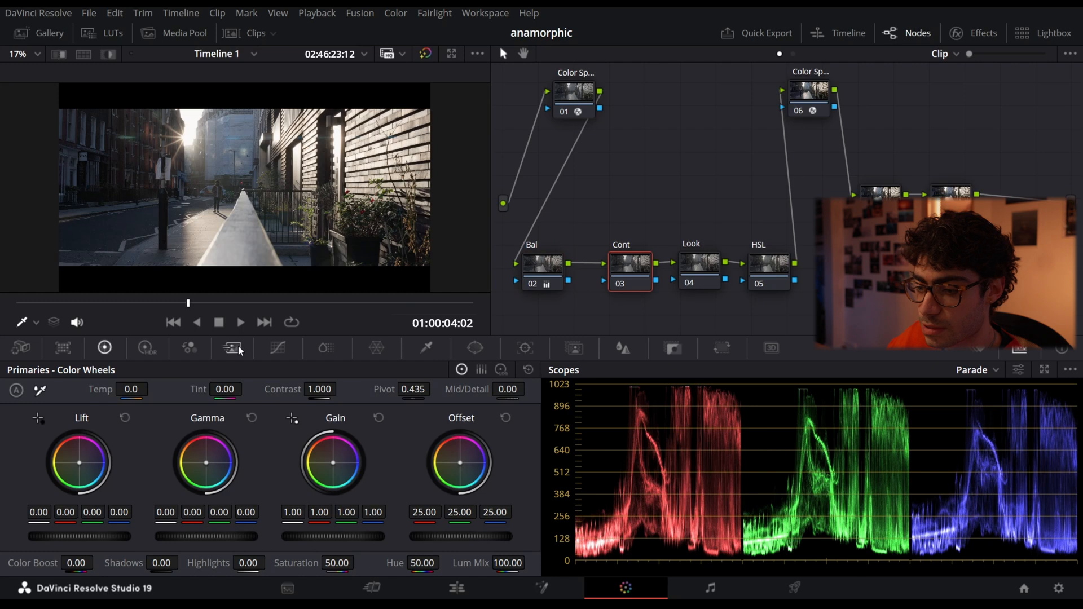
{"action": "left_click", "coordinate": [277, 348]}
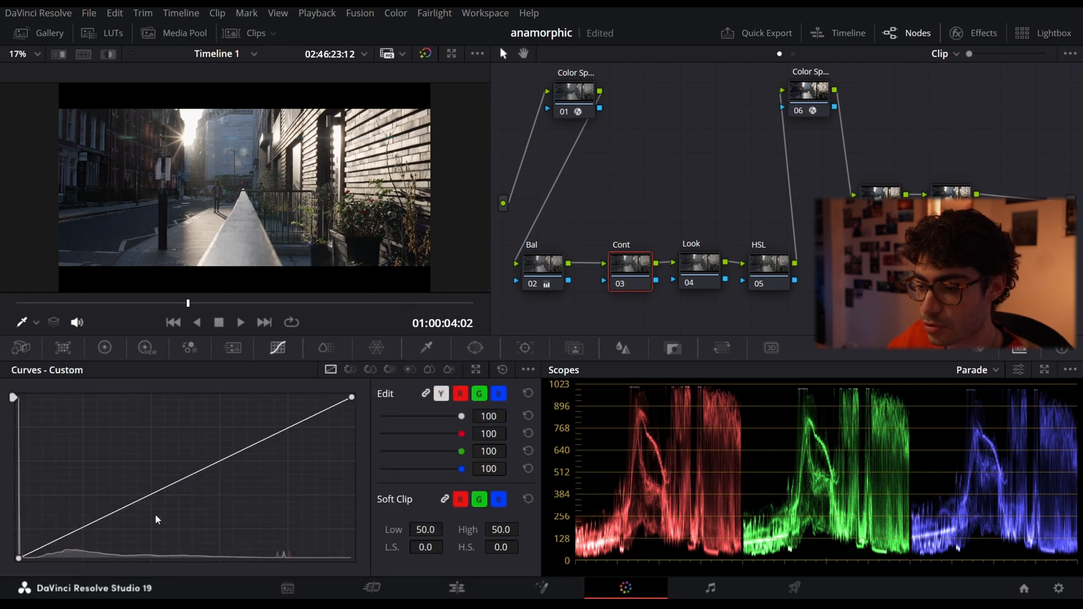
{"action": "mouse_move", "coordinate": [342, 598]}
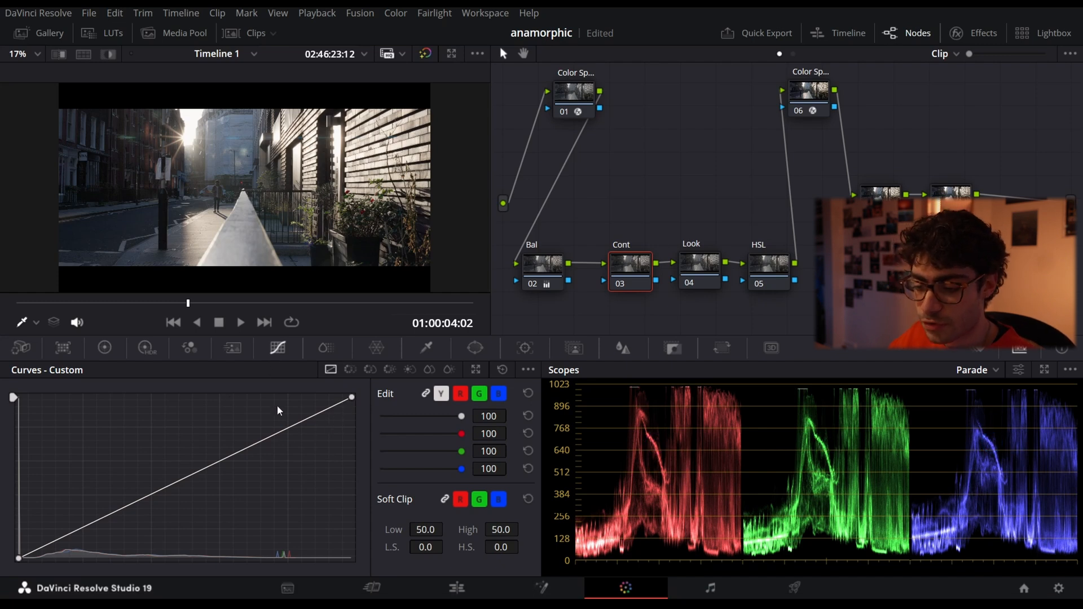
{"action": "left_click", "coordinate": [277, 433]}
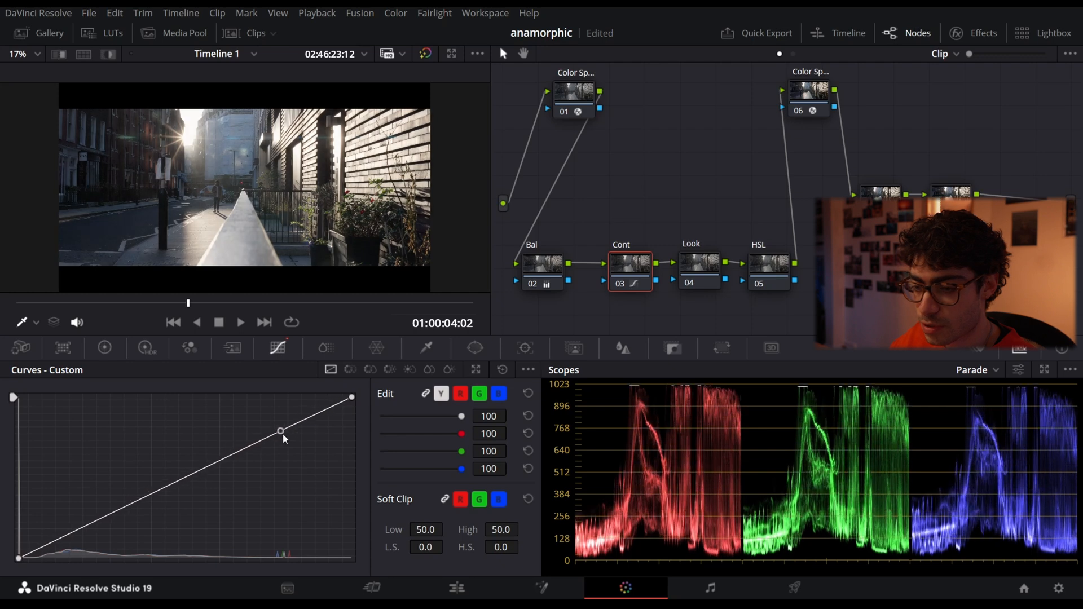
{"action": "left_click", "coordinate": [502, 370]}
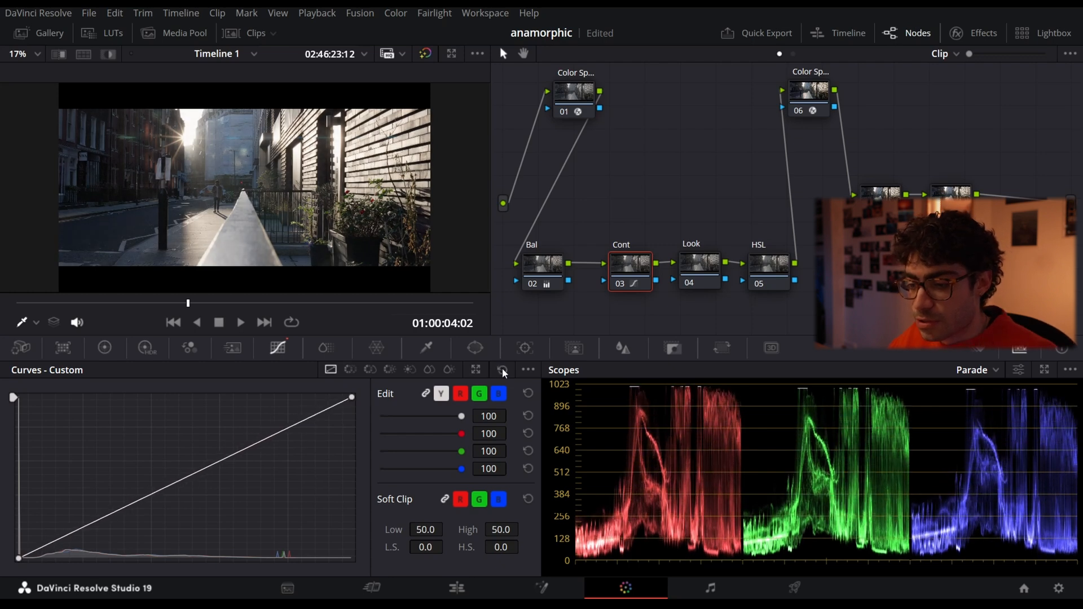
- Try a contrast of 1.132 with a pivot of 0.427 on the Cont node, and reset the primaries
{"action": "left_click", "coordinate": [105, 347]}
{"action": "left_click_drag", "start_coordinate": [341, 390], "coordinate": [434, 389]}
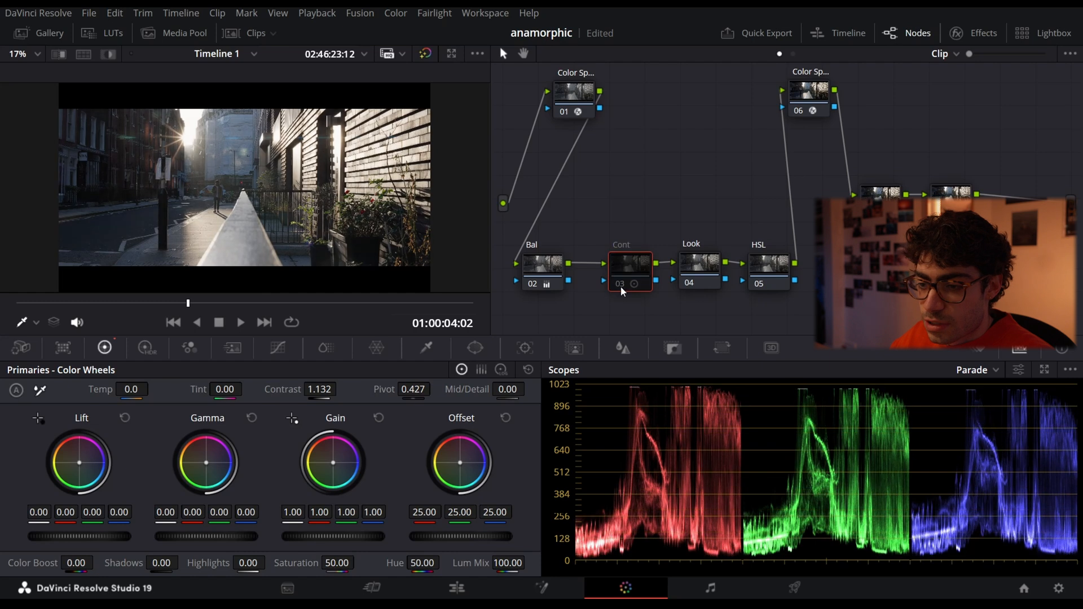
{"action": "left_click", "coordinate": [526, 369]}
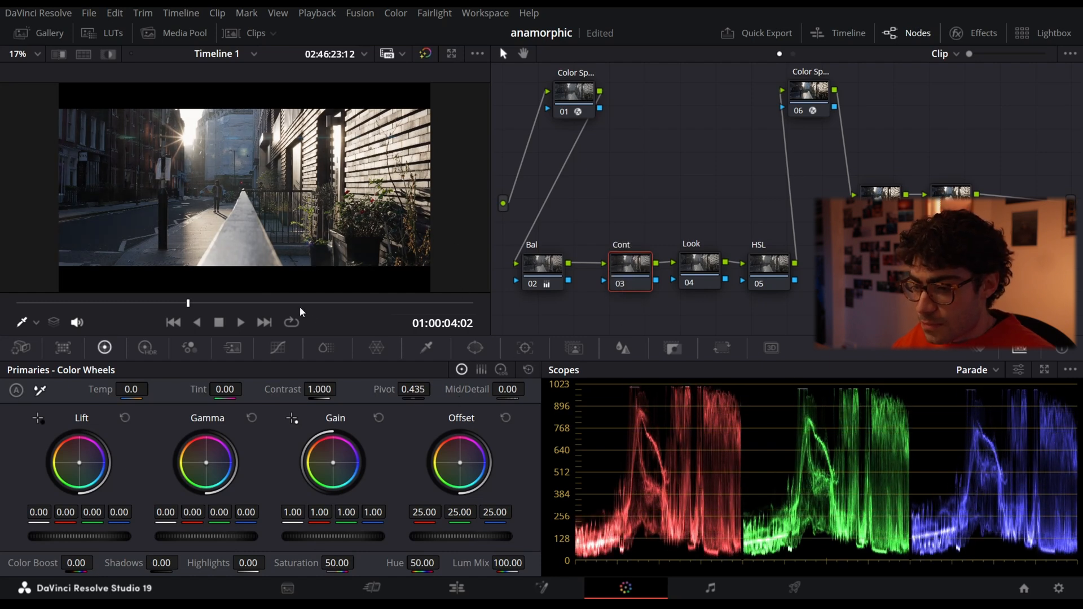
- Try adding contrast to the Cont node with lower Lift and higher Gain, and reset the primaries
{"action": "left_click_drag", "start_coordinate": [57, 537], "coordinate": [57, 537]}
{"action": "left_click_drag", "start_coordinate": [338, 537], "coordinate": [360, 537]}
{"action": "left_click", "coordinate": [618, 287]}
{"action": "left_click", "coordinate": [619, 286]}
{"action": "left_click", "coordinate": [526, 372]}
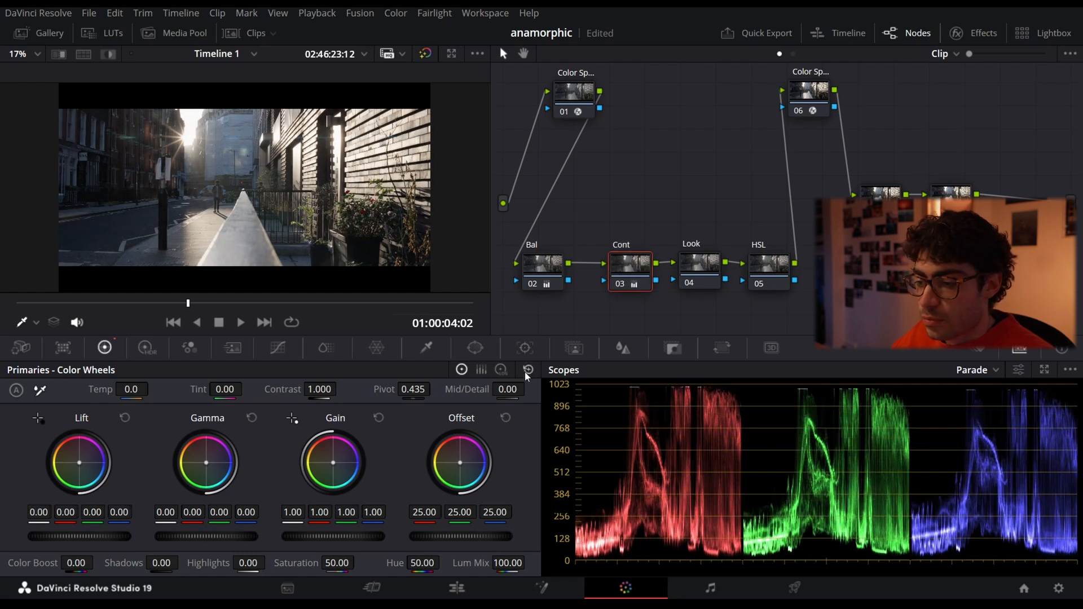
- Shape a gentle S-curve on the Cont node's custom curve with lowered shadows, raised midtones and a pulled-down white point
{"action": "left_click", "coordinate": [278, 347]}
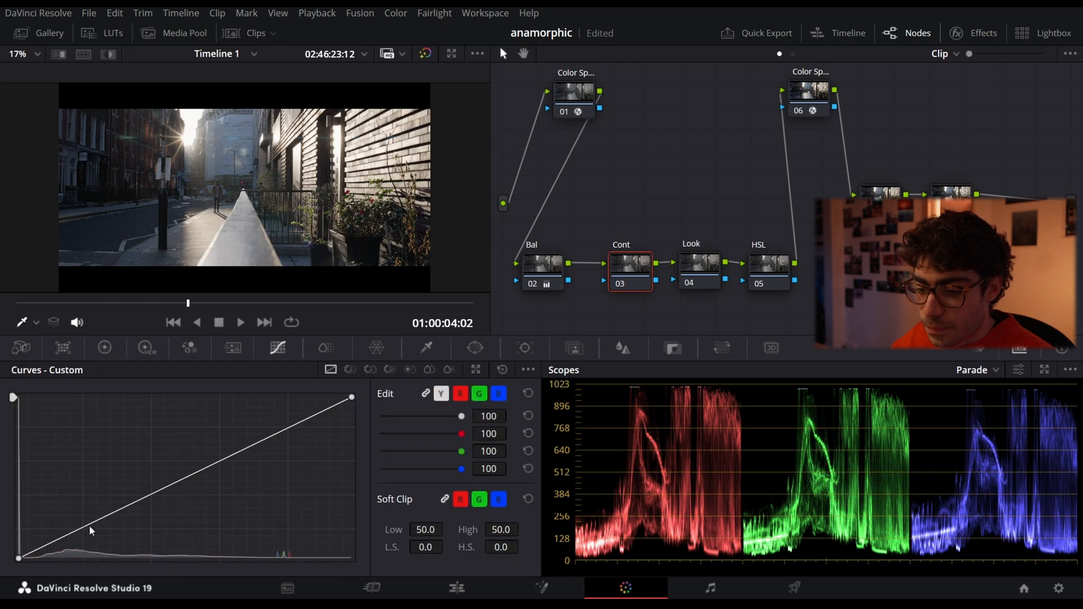
{"action": "left_click_drag", "start_coordinate": [89, 526], "coordinate": [85, 533]}
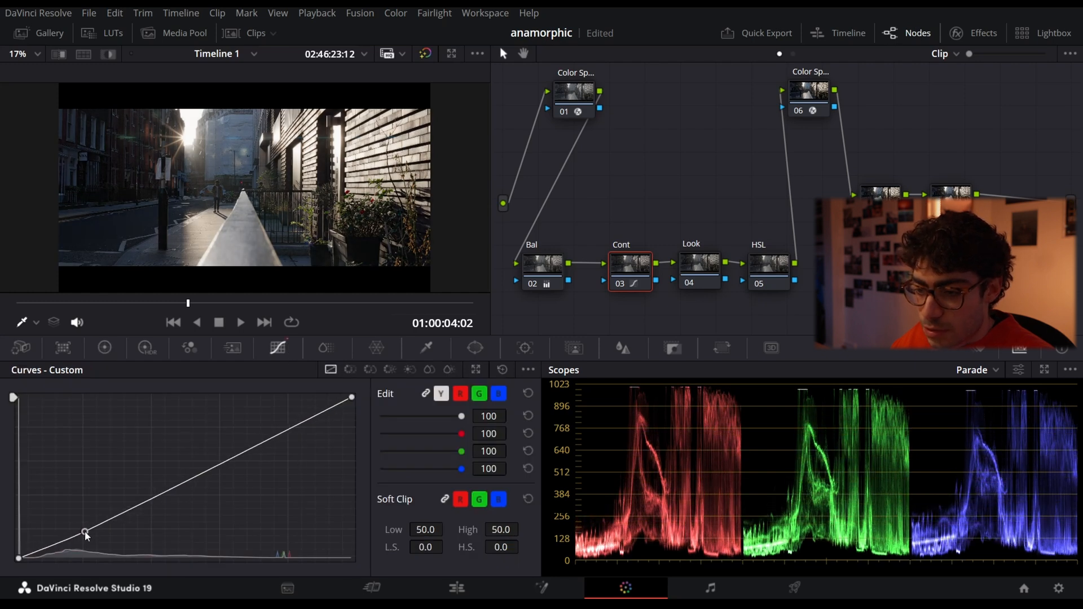
{"action": "left_click_drag", "start_coordinate": [151, 501], "coordinate": [148, 499]}
{"action": "left_click_drag", "start_coordinate": [239, 456], "coordinate": [230, 451]}
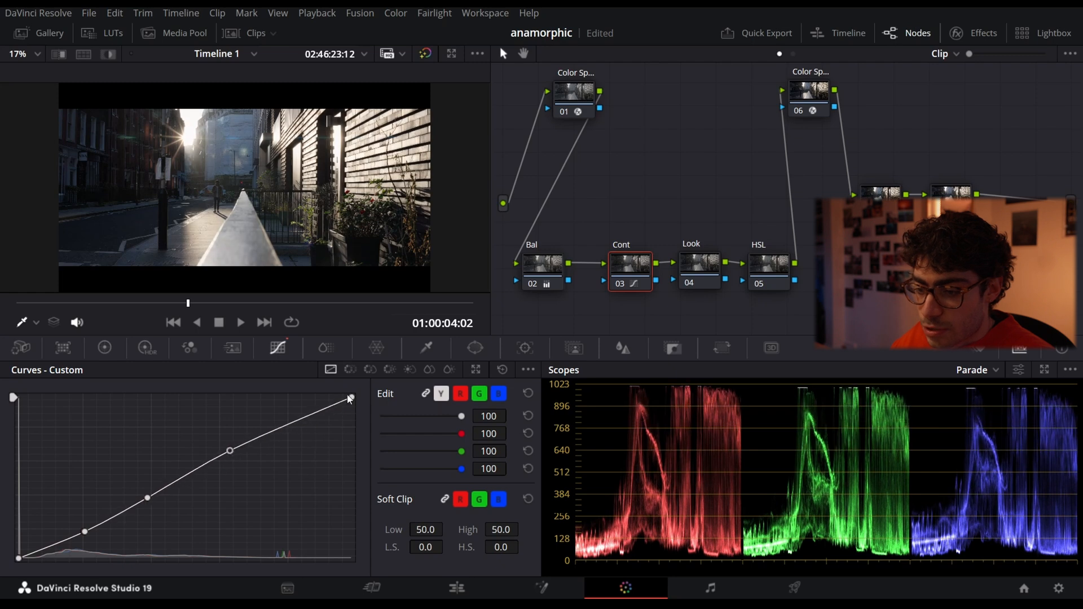
{"action": "left_click_drag", "start_coordinate": [352, 398], "coordinate": [286, 428]}
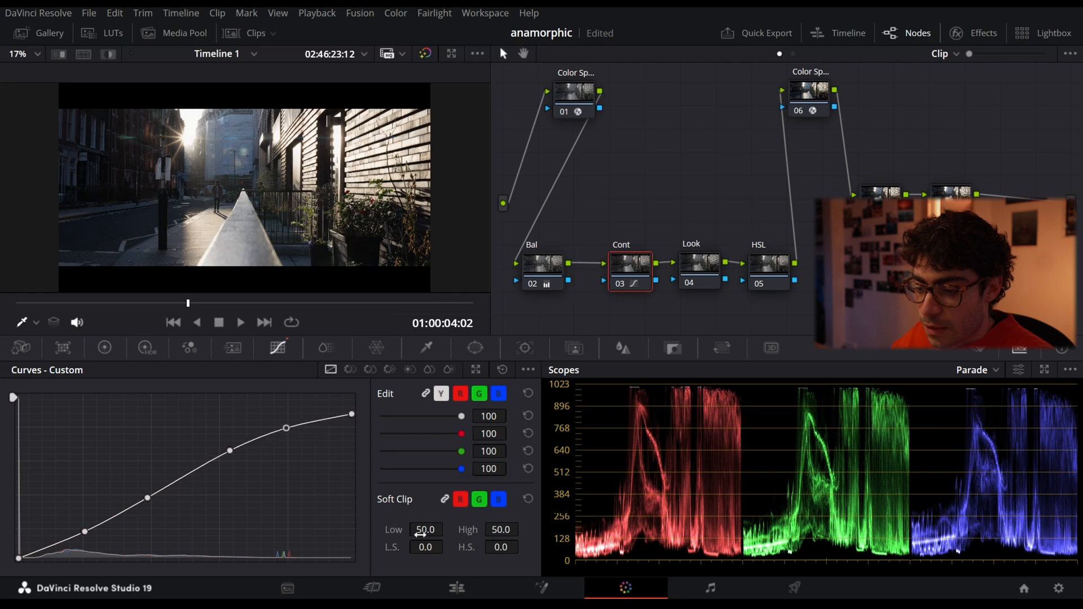
- Try a low soft clip softness of 45.4 on the Cont node, and compare the image with the node off and on
{"action": "left_click_drag", "start_coordinate": [424, 544], "coordinate": [447, 546]}
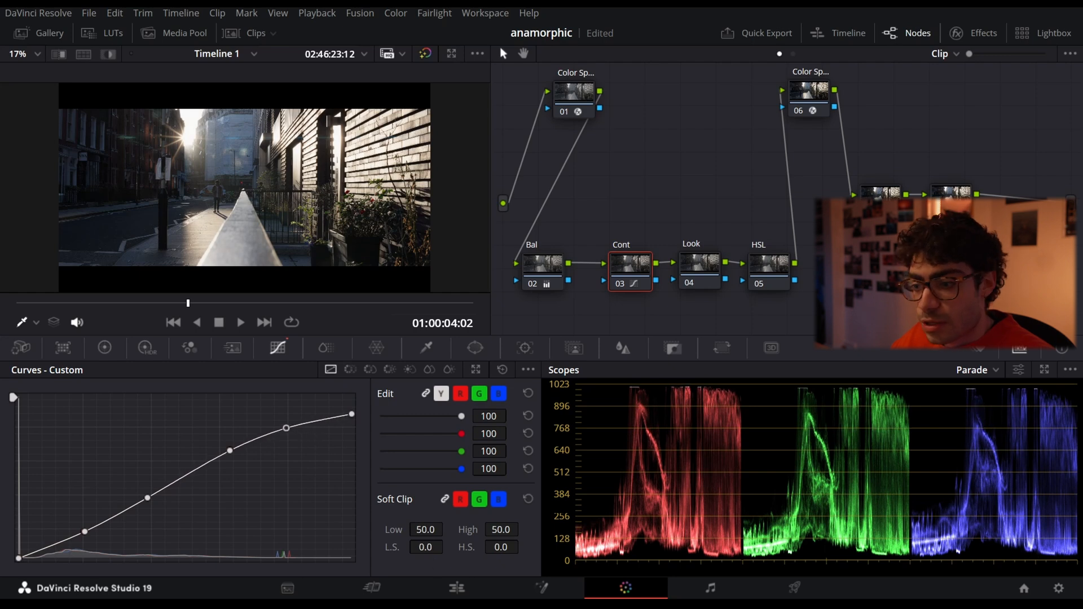
{"action": "left_click_drag", "start_coordinate": [448, 547], "coordinate": [447, 547]}
{"action": "left_click_drag", "start_coordinate": [636, 547], "coordinate": [447, 547]}
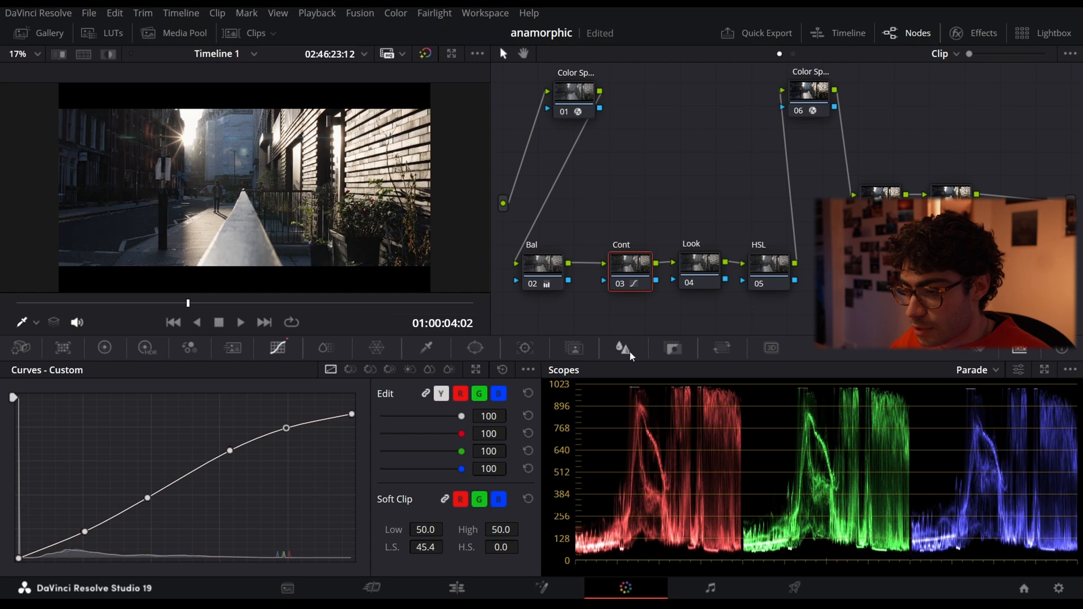
{"action": "left_click", "coordinate": [622, 283]}
{"action": "left_click", "coordinate": [622, 283]}
{"action": "left_click", "coordinate": [622, 284]}
{"action": "left_click", "coordinate": [621, 283]}
- Set the Cont node's low soft clip softness to about 34.6, comparing the image with the node off and on
{"action": "left_click_drag", "start_coordinate": [432, 548], "coordinate": [442, 547]}
{"action": "left_click", "coordinate": [619, 288]}
{"action": "left_click", "coordinate": [619, 287]}
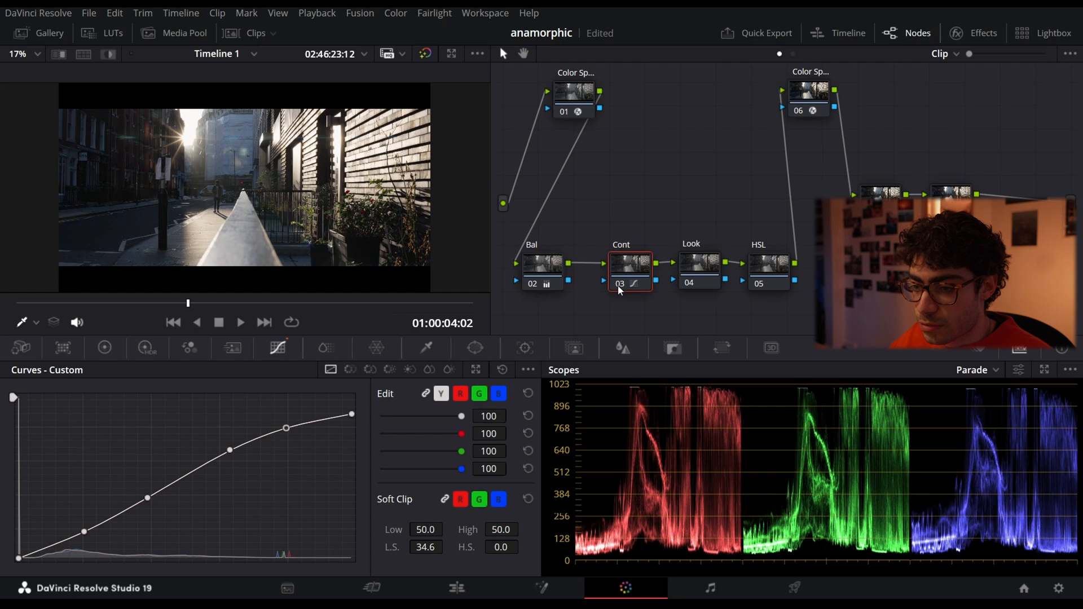
{"action": "left_click", "coordinate": [617, 285]}
{"action": "left_click", "coordinate": [618, 286]}
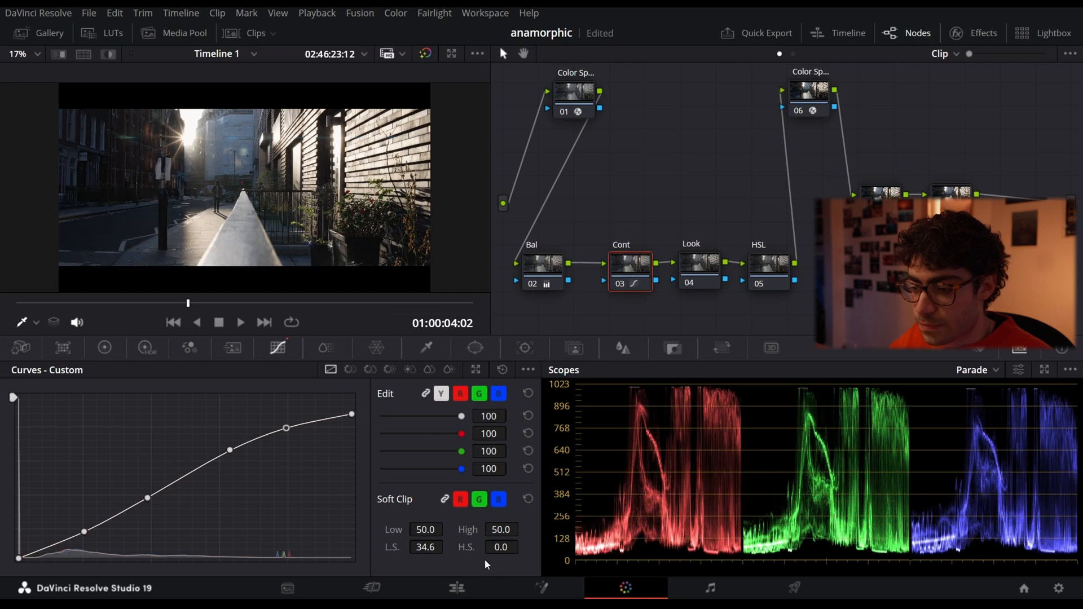
{"action": "left_click_drag", "start_coordinate": [434, 547], "coordinate": [431, 547]}
- Warm the Look node's midtones with the log wheels to red 0.09, green -0.01 and blue -0.14
{"action": "left_click", "coordinate": [700, 270]}
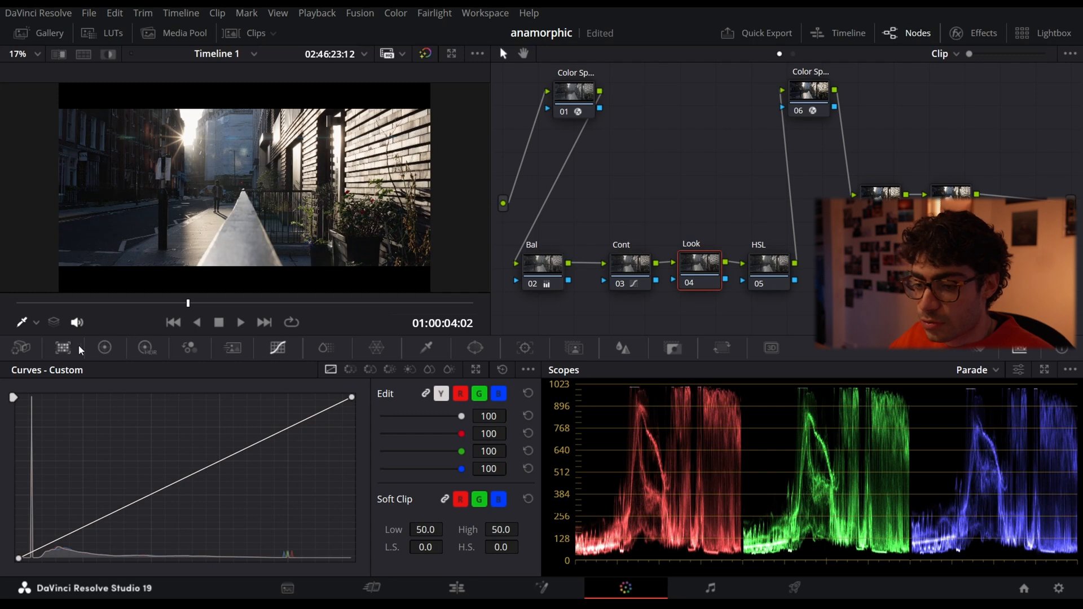
{"action": "left_click", "coordinate": [105, 347]}
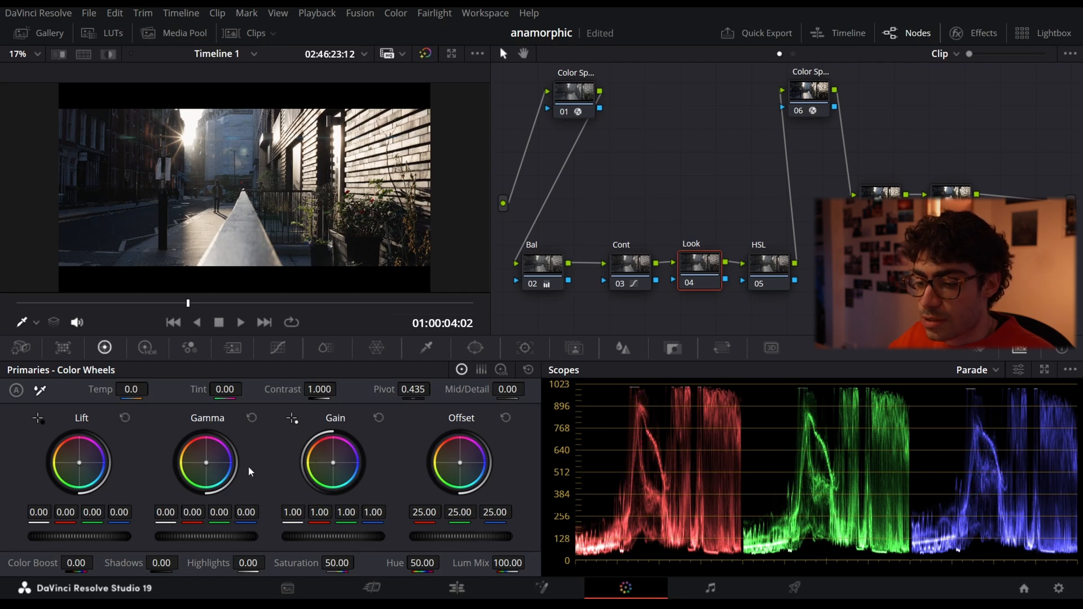
{"action": "left_click", "coordinate": [501, 371]}
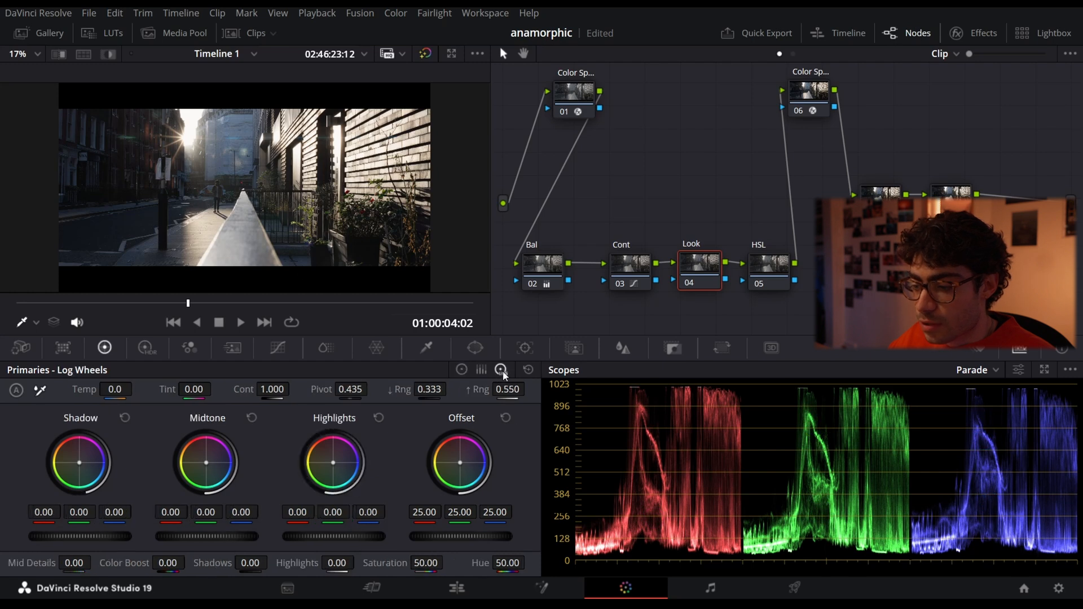
{"action": "left_click", "coordinate": [462, 372]}
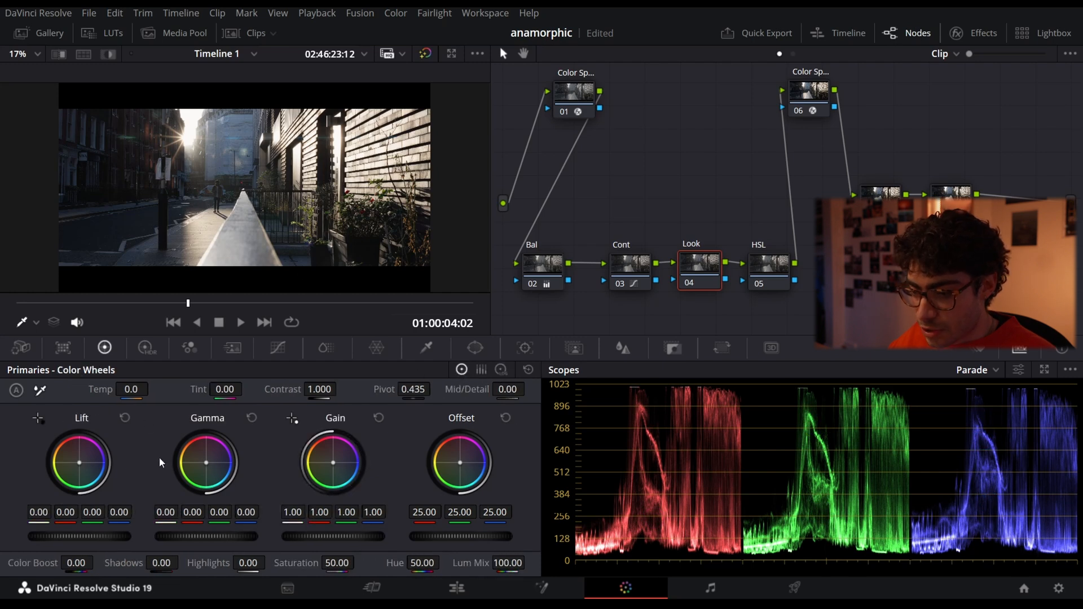
{"action": "left_click", "coordinate": [501, 370]}
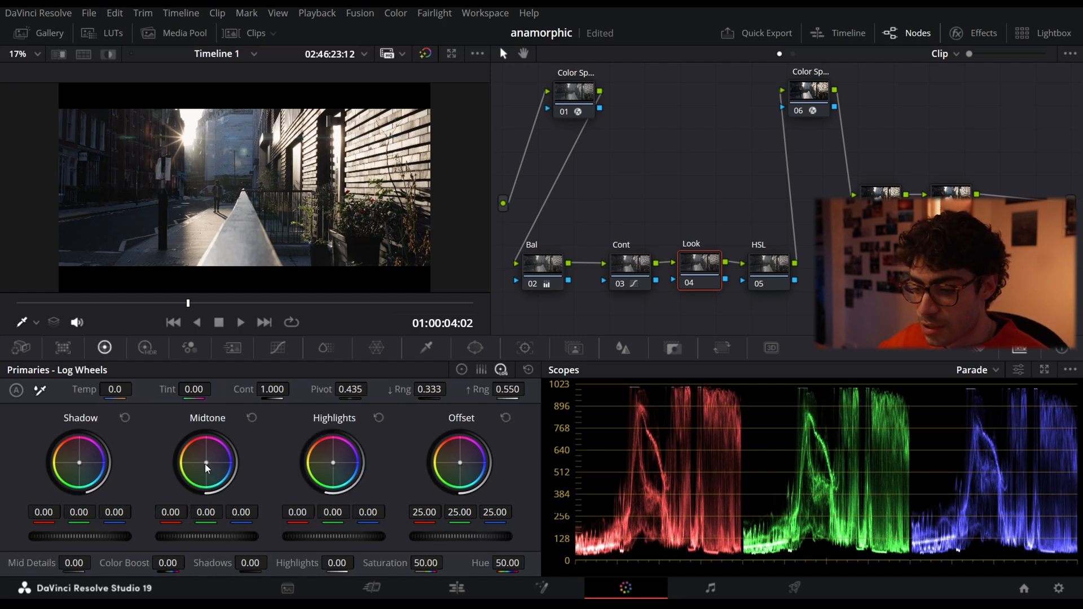
{"action": "left_click_drag", "start_coordinate": [206, 462], "coordinate": [199, 455]}
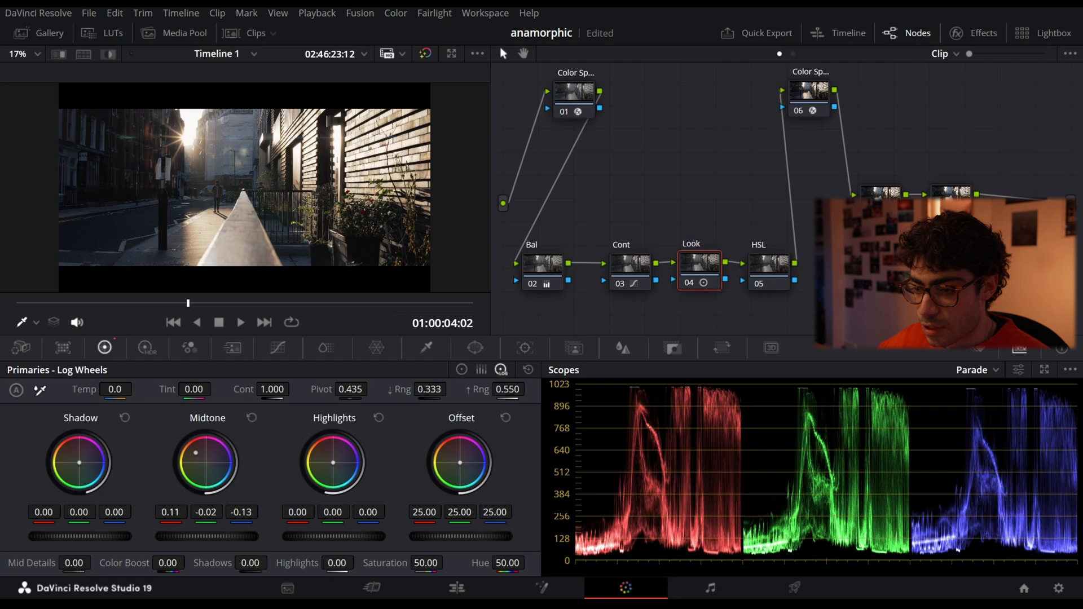
{"action": "left_click_drag", "start_coordinate": [195, 452], "coordinate": [187, 446]}
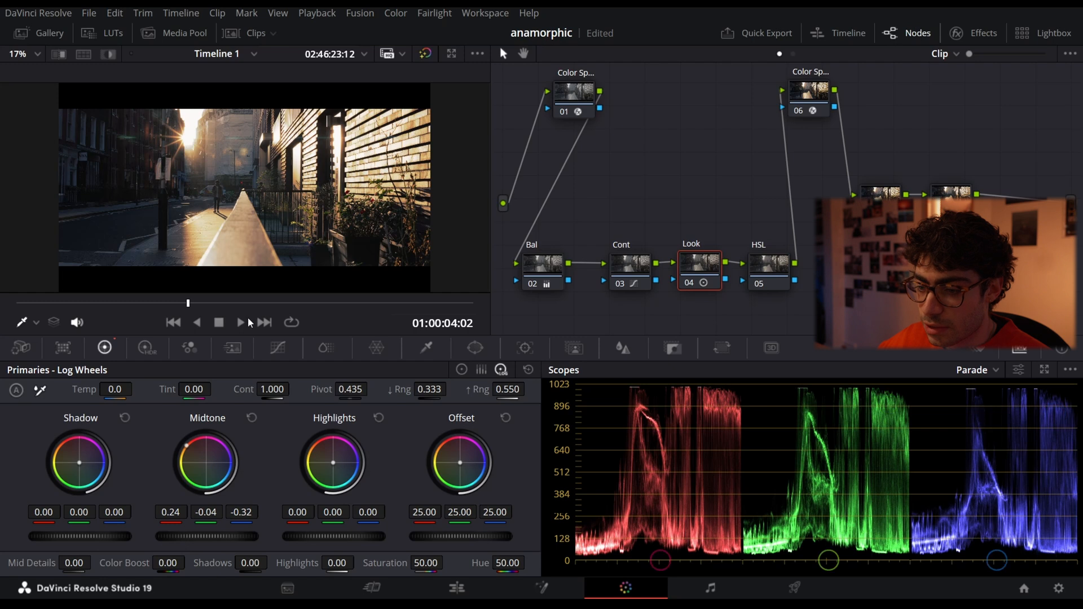
{"action": "mouse_move", "coordinate": [187, 446]}
{"action": "left_mouse_down"}
{"action": "mouse_move", "coordinate": [221, 480]}
{"action": "mouse_move", "coordinate": [186, 445]}
{"action": "mouse_move", "coordinate": [195, 452]}
{"action": "left_mouse_up"}
{"action": "left_click_drag", "start_coordinate": [199, 458], "coordinate": [195, 454]}
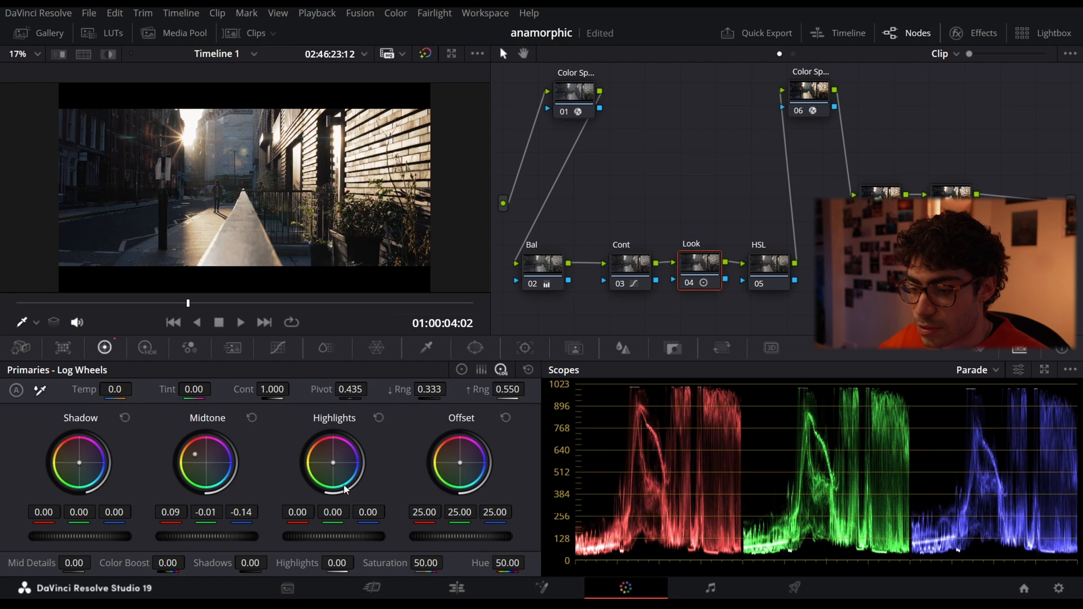
- Warm the Look node's log highlights to 0.09, -0.01, -0.11 and midtones to 0.12, -0.02, -0.16, and save the project
{"action": "left_click_drag", "start_coordinate": [333, 463], "coordinate": [332, 461]}
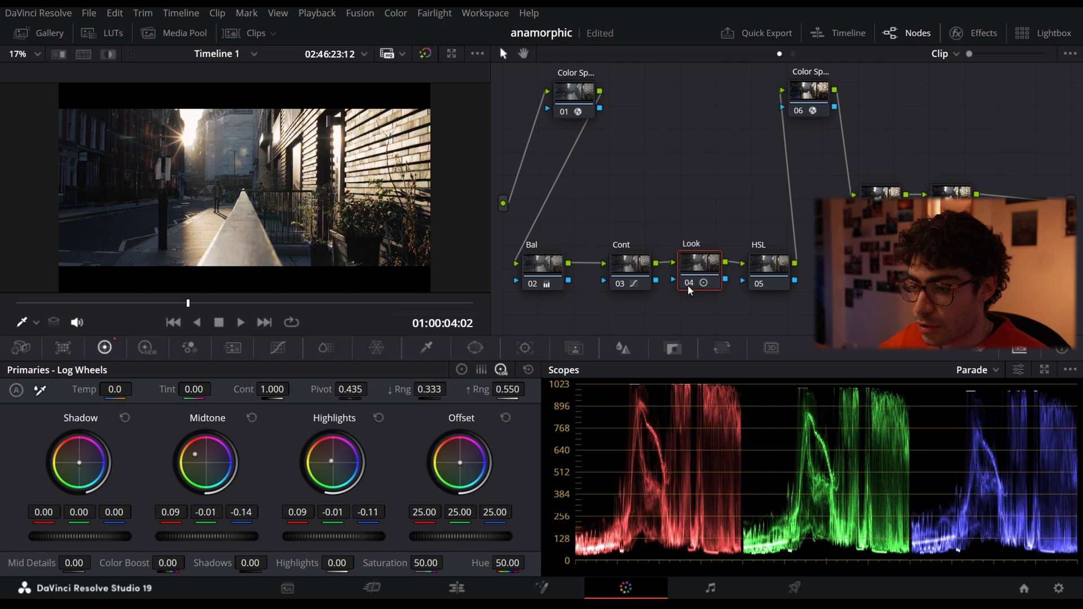
{"action": "left_click_drag", "start_coordinate": [205, 458], "coordinate": [203, 457]}
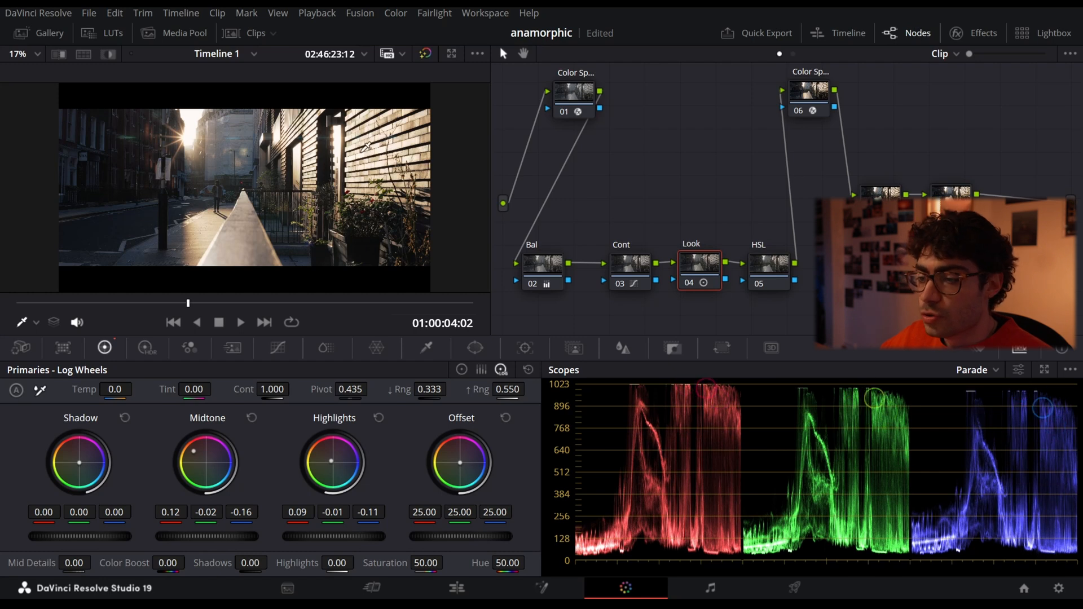
{"action": "key", "text": "ctrl+s"}
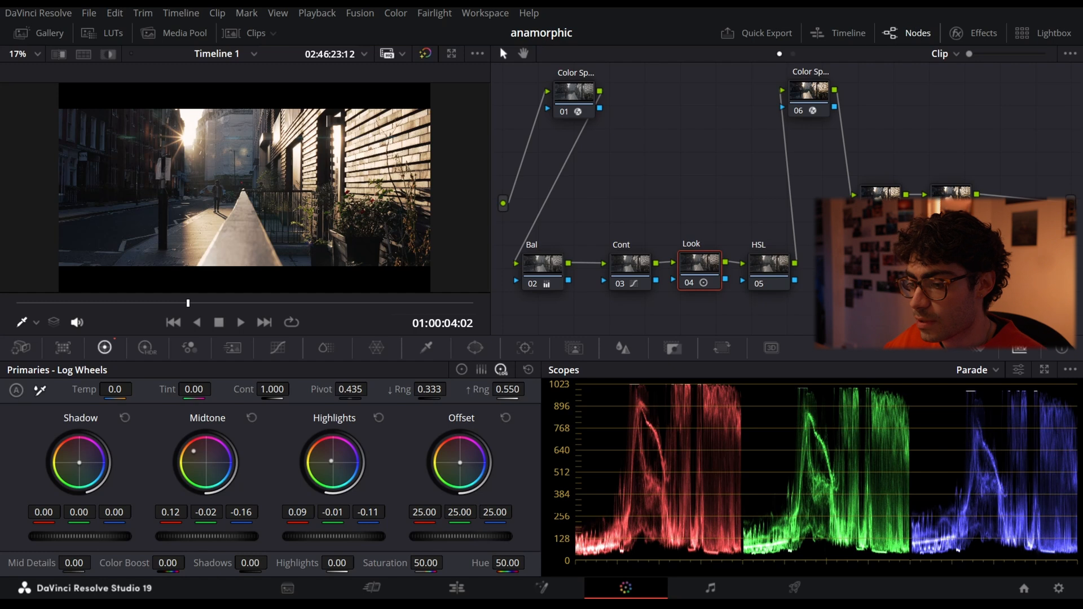
- Add shadow control points to the HSL node's Lum Vs Sat curve, sampling dark street tones in the image with the Qualifier picker
{"action": "left_click", "coordinate": [771, 285]}
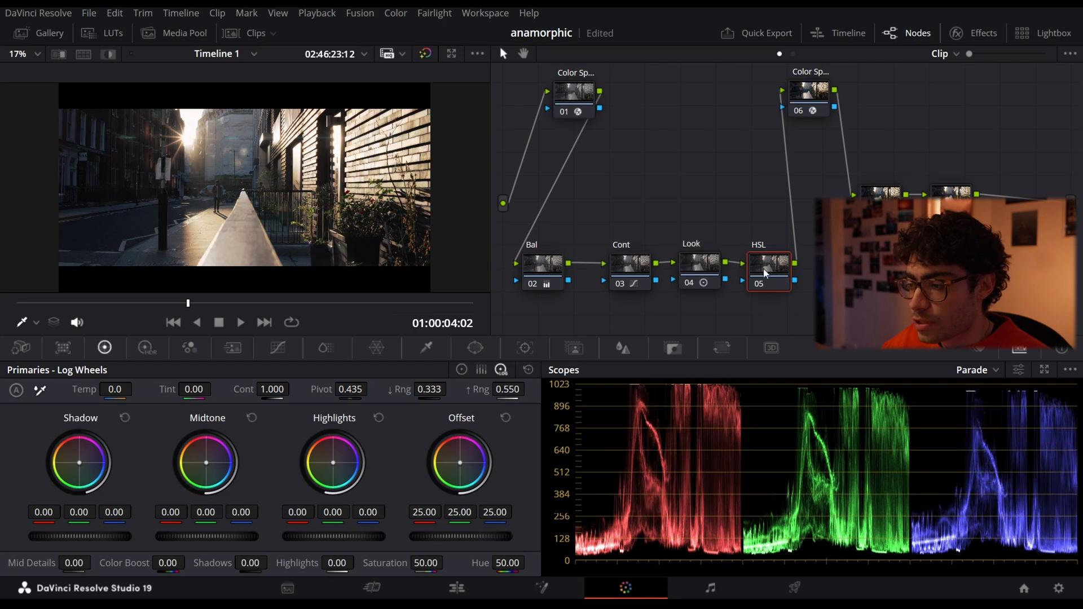
{"action": "left_click", "coordinate": [295, 348]}
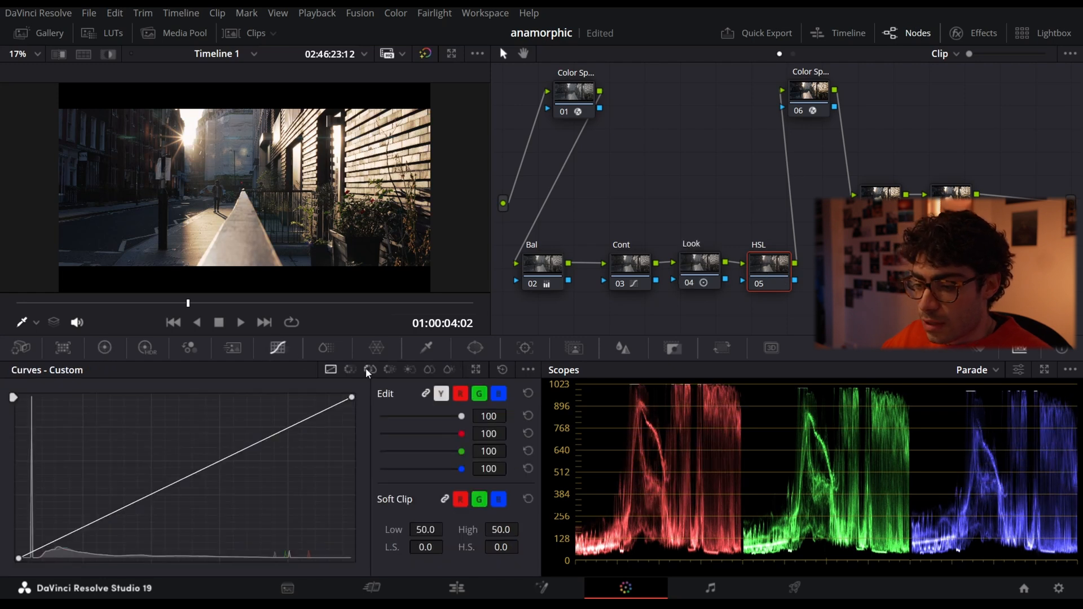
{"action": "left_click", "coordinate": [370, 371]}
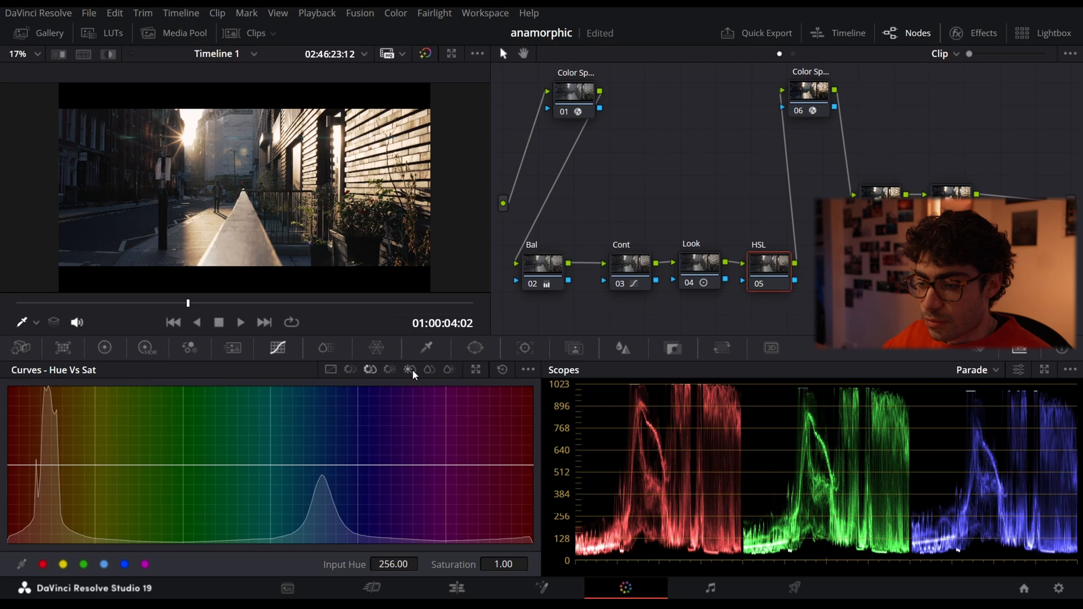
{"action": "left_click", "coordinate": [408, 369]}
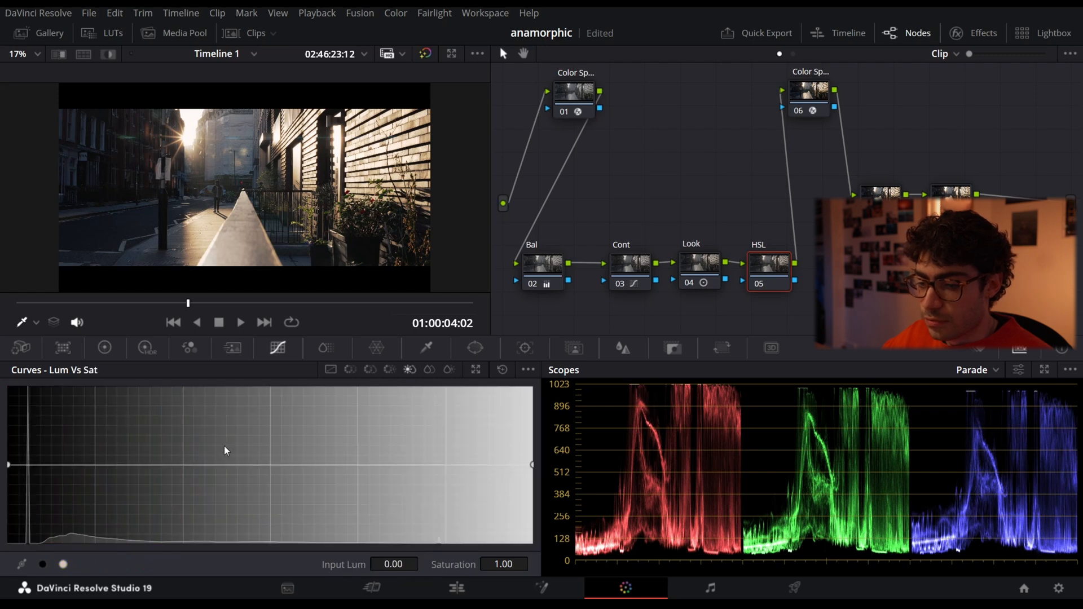
{"action": "left_click", "coordinate": [110, 465]}
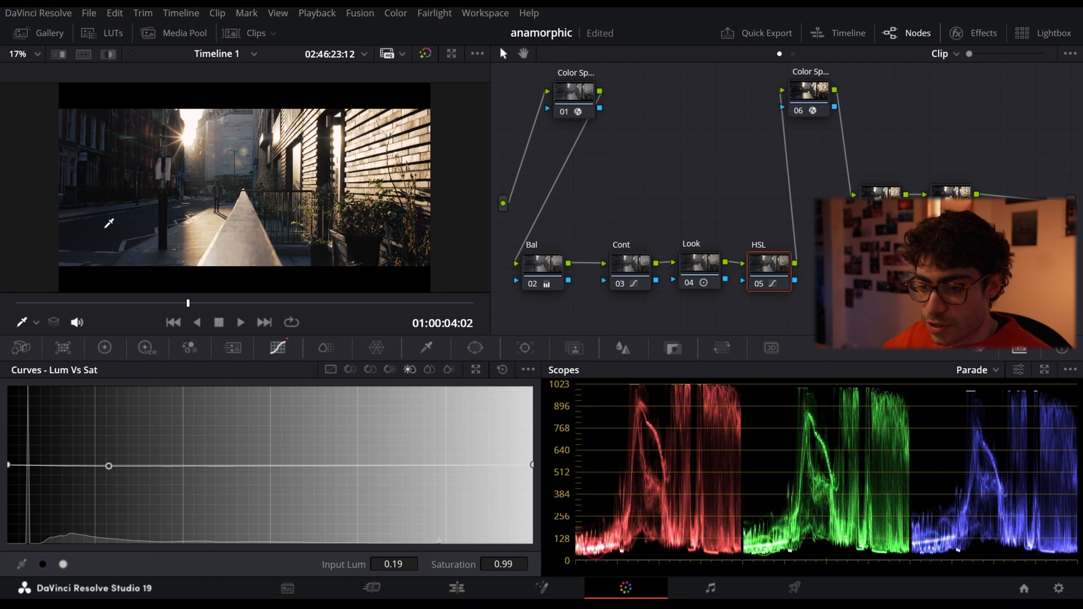
{"action": "left_click", "coordinate": [85, 256]}
{"action": "left_click", "coordinate": [35, 324]}
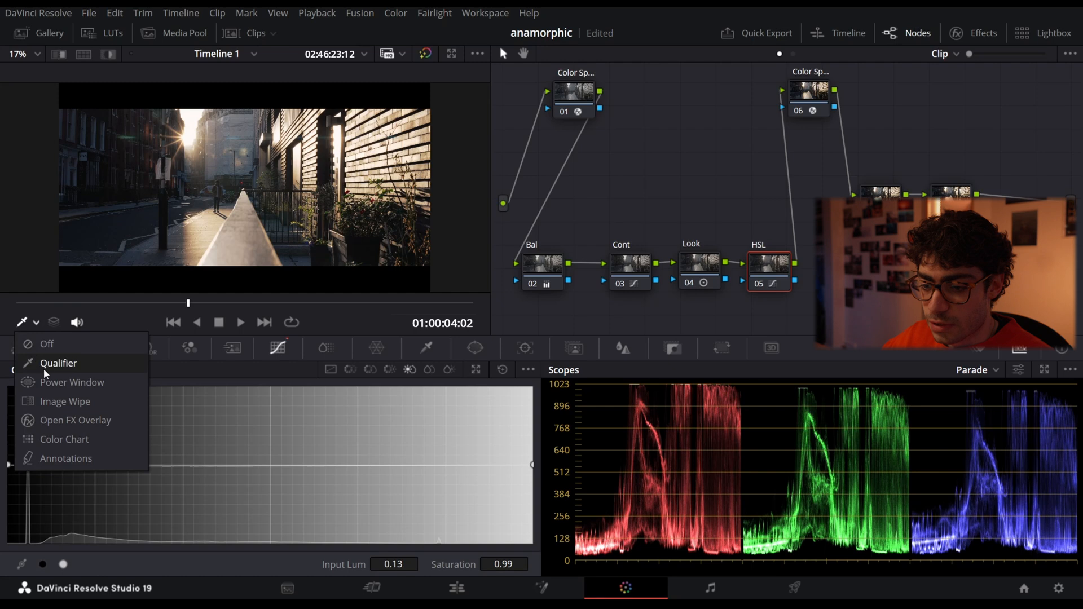
{"action": "left_click", "coordinate": [45, 365]}
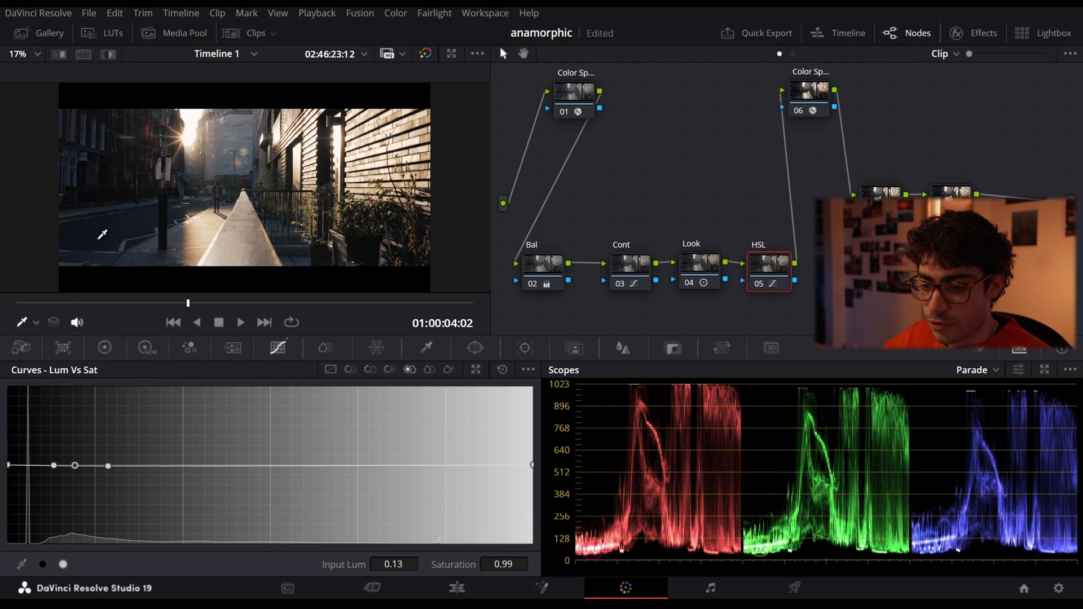
{"action": "left_click", "coordinate": [190, 134]}
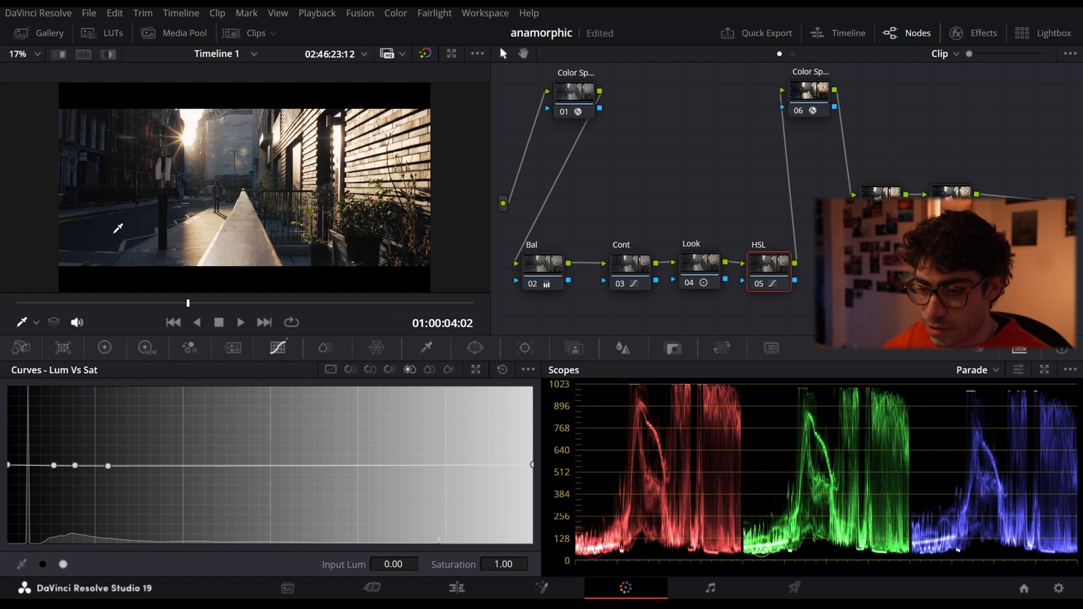
- Try cutting saturation at the middle shadow point of the Lum Vs Sat curve to 0.00 and 0.36, and delete that point
{"action": "left_click_drag", "start_coordinate": [75, 466], "coordinate": [76, 542]}
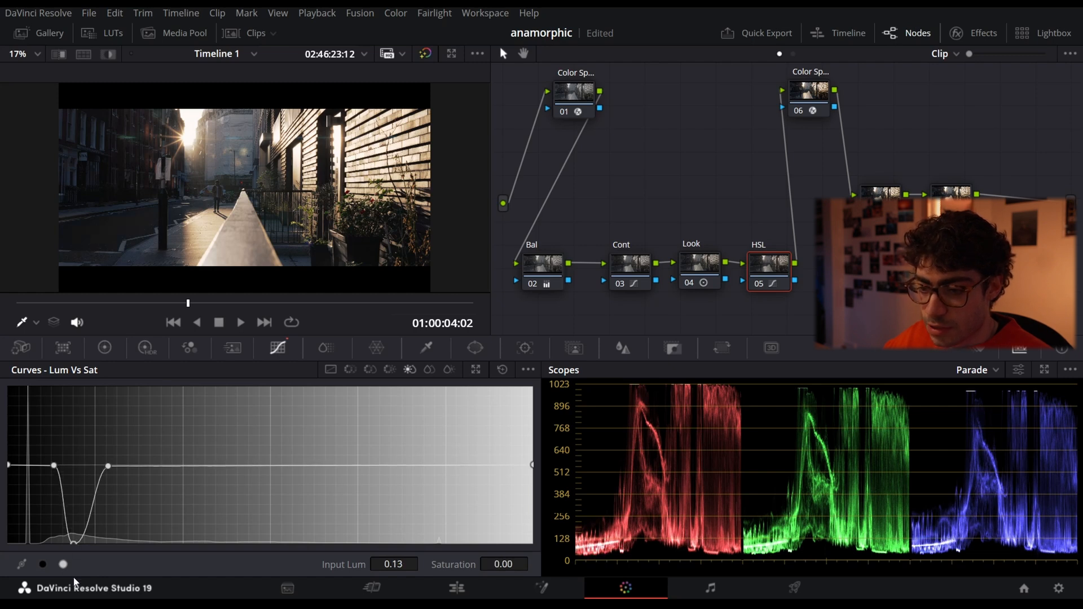
{"action": "scroll", "coordinate": [122, 234], "scroll_direction": "up", "scroll_amount": 8}
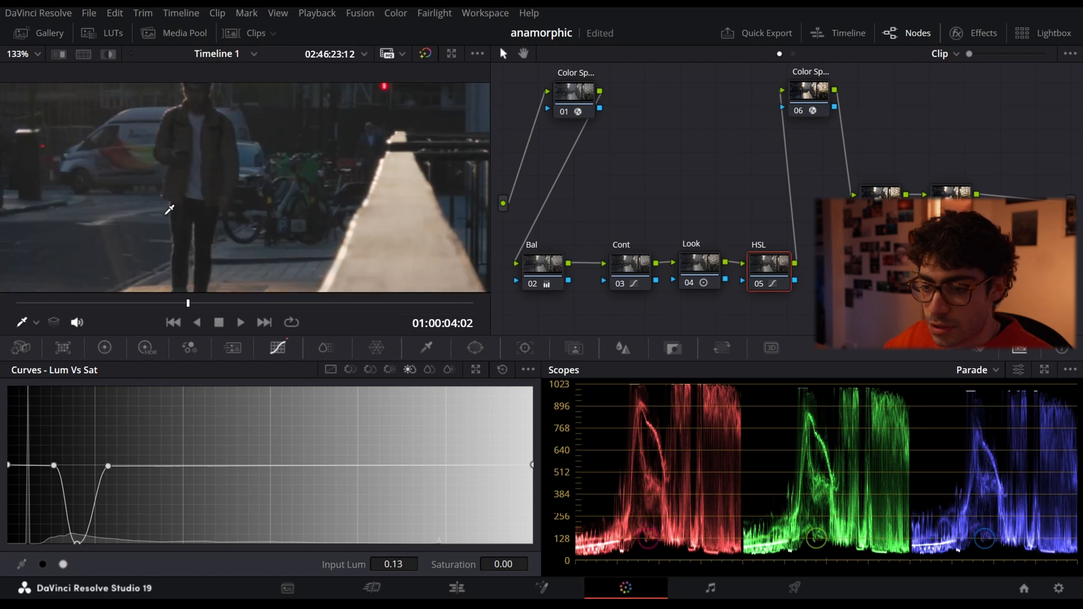
{"action": "left_click_drag", "start_coordinate": [345, 171], "coordinate": [191, 178]}
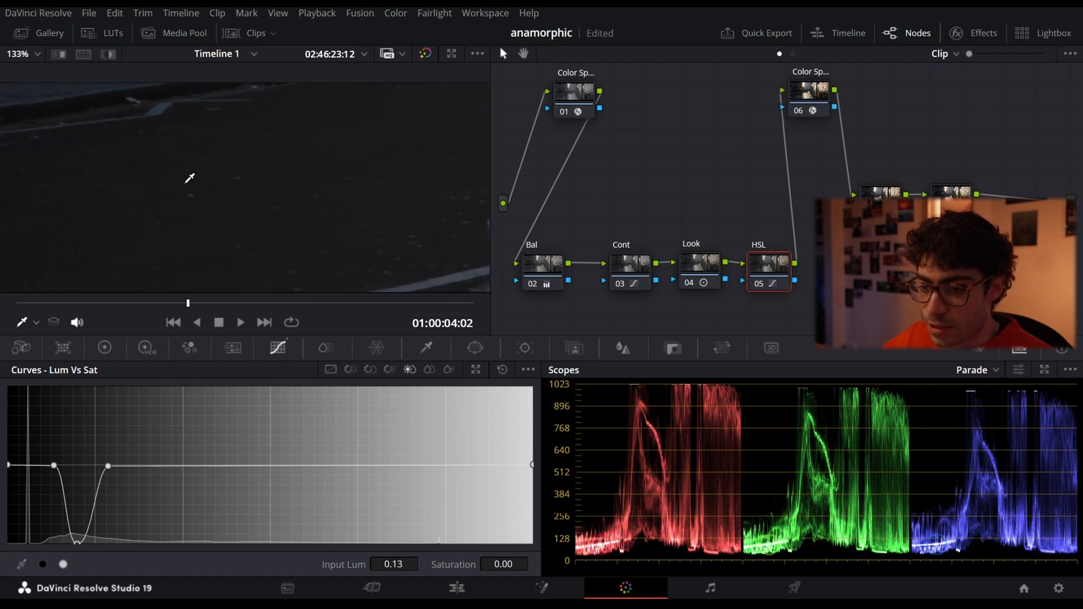
{"action": "left_click_drag", "start_coordinate": [77, 546], "coordinate": [84, 515]}
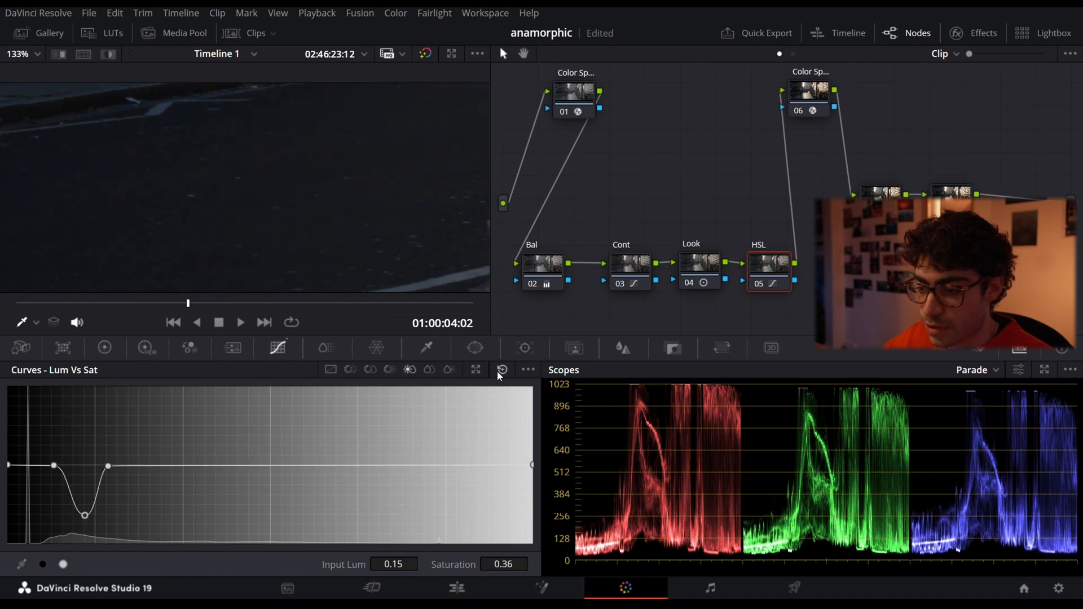
{"action": "right_click", "coordinate": [85, 515]}
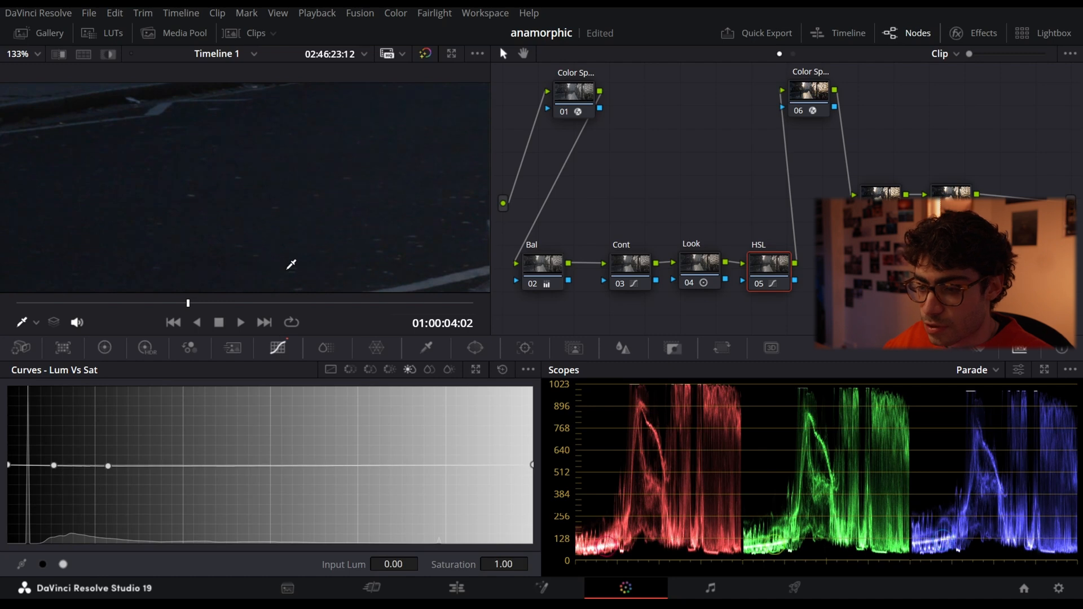
{"action": "scroll", "coordinate": [290, 261], "scroll_direction": "down", "scroll_amount": 10}
{"action": "scroll", "coordinate": [186, 225], "scroll_direction": "up", "scroll_amount": 1}
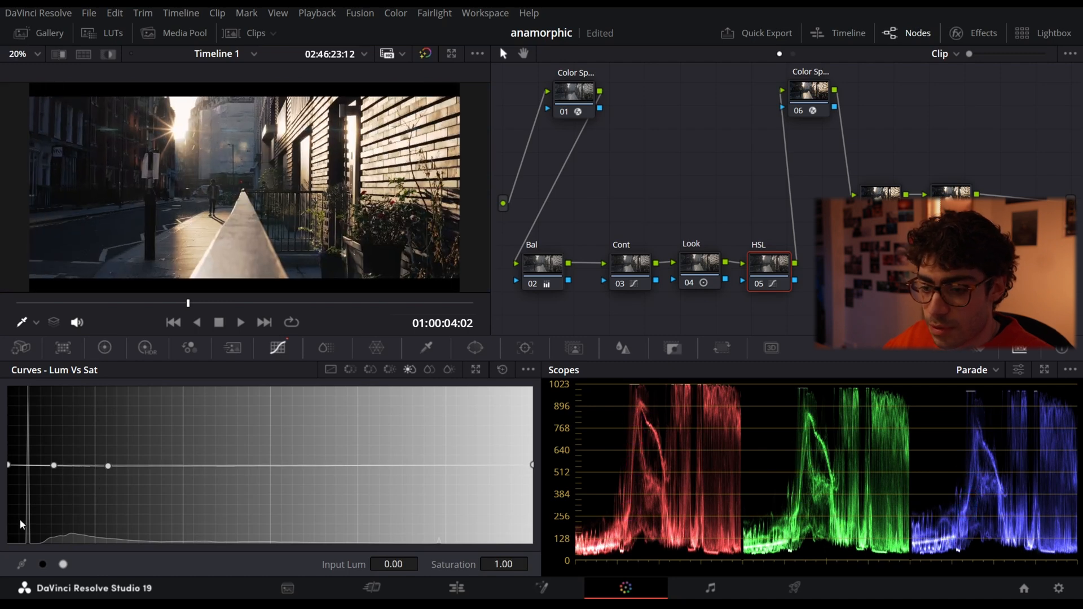
- Lower the black end of the Lum Vs Sat curve and ease it up through two shadow points to a near-neutral midtone point
{"action": "left_click_drag", "start_coordinate": [8, 465], "coordinate": [8, 508]}
{"action": "left_click_drag", "start_coordinate": [54, 465], "coordinate": [61, 492]}
{"action": "left_click_drag", "start_coordinate": [108, 466], "coordinate": [164, 478]}
{"action": "left_click_drag", "start_coordinate": [276, 472], "coordinate": [276, 469]}
- Pull the white end of the Lum Vs Sat curve down to a saturation of 0.00 to desaturate the brightest highlights
{"action": "left_click_drag", "start_coordinate": [533, 466], "coordinate": [515, 532]}
{"action": "scroll", "coordinate": [389, 169], "scroll_direction": "up", "scroll_amount": 6}
{"action": "scroll", "coordinate": [362, 184], "scroll_direction": "up", "scroll_amount": 5}
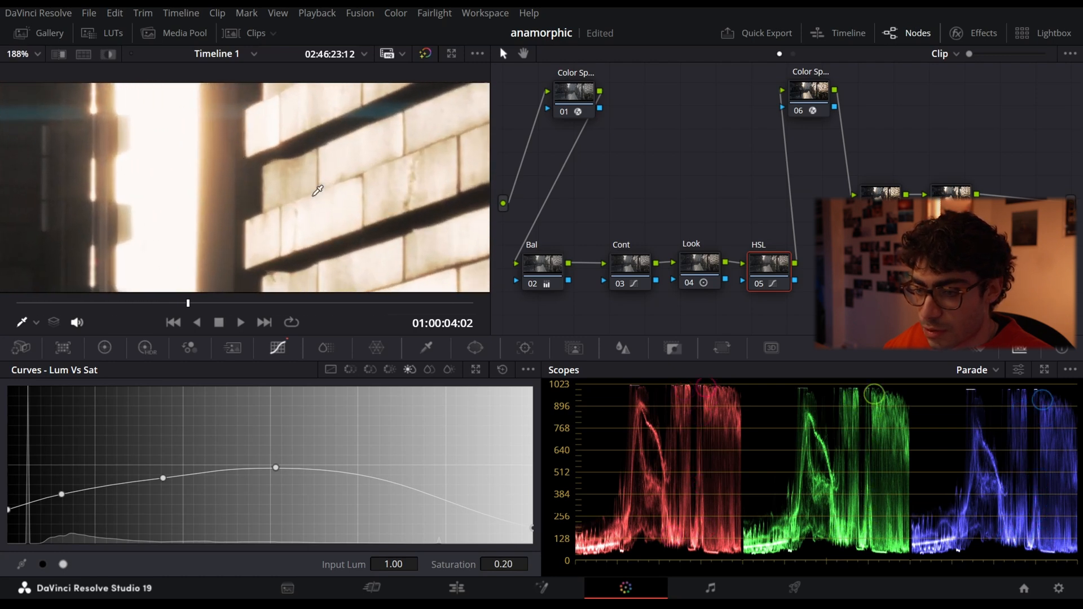
{"action": "left_click_drag", "start_coordinate": [530, 530], "coordinate": [494, 568]}
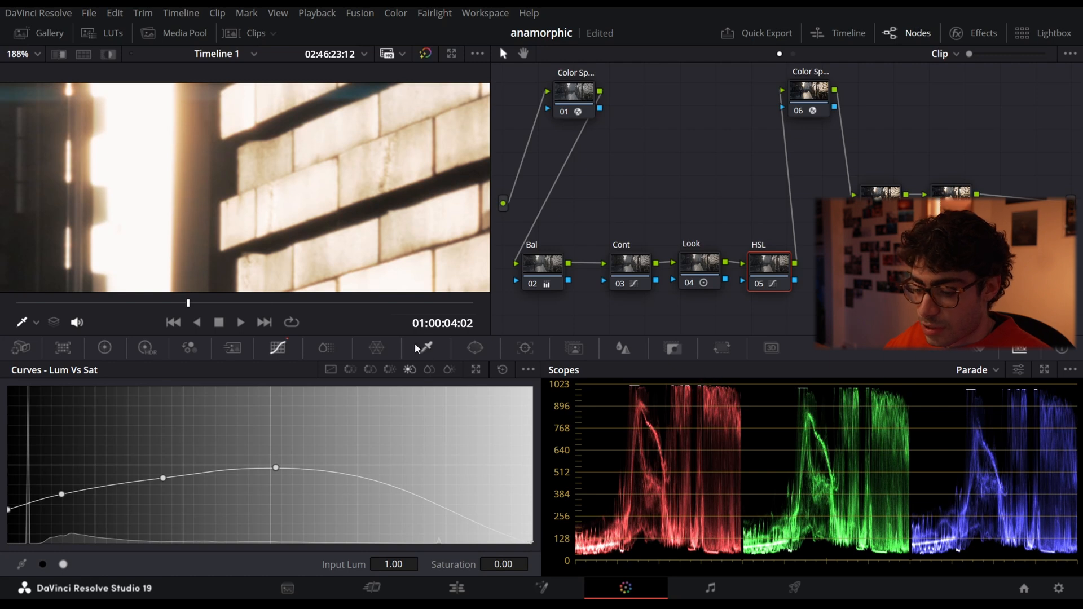
{"action": "key", "text": "shift+z"}
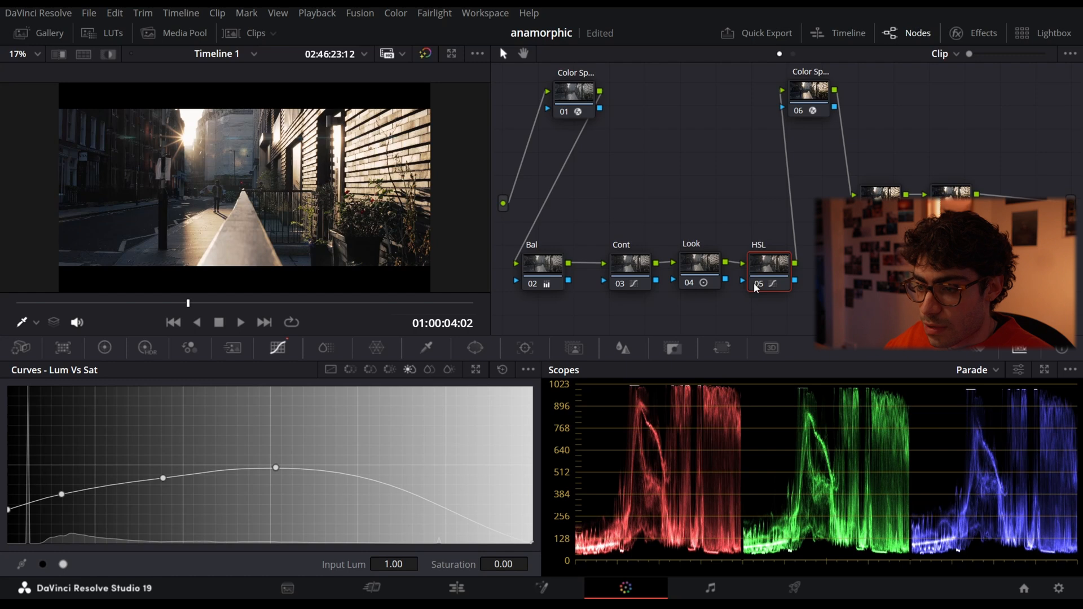
- Compare the street shadows up close with the HSL node disabled and enabled, leaving the node enabled
{"action": "key", "text": "ctrl+d"}
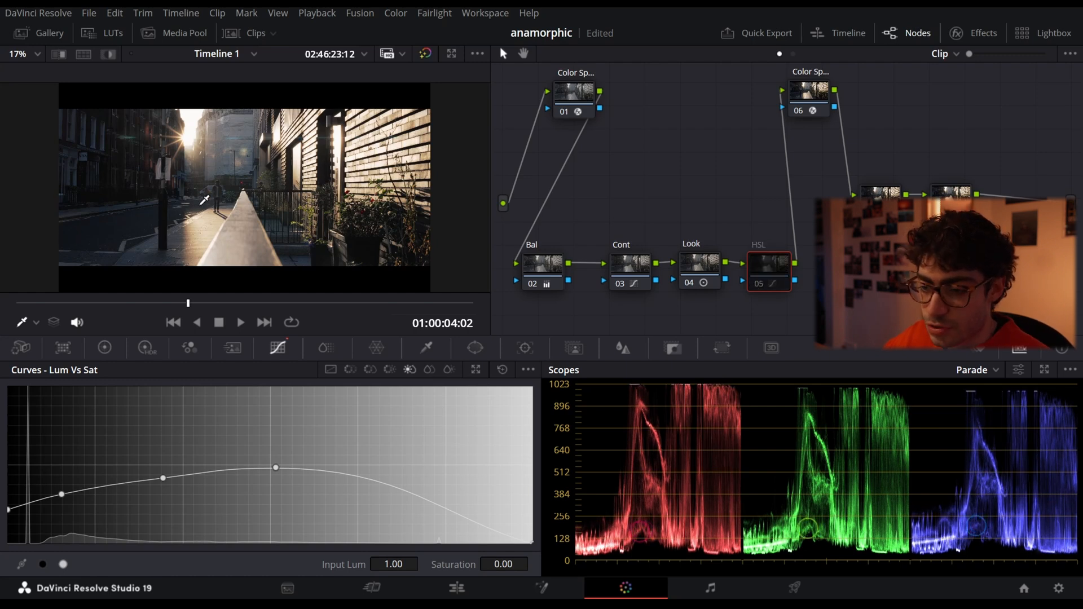
{"action": "scroll", "coordinate": [183, 207], "scroll_direction": "up", "scroll_amount": 1}
{"action": "scroll", "coordinate": [181, 207], "scroll_direction": "up", "scroll_amount": 6}
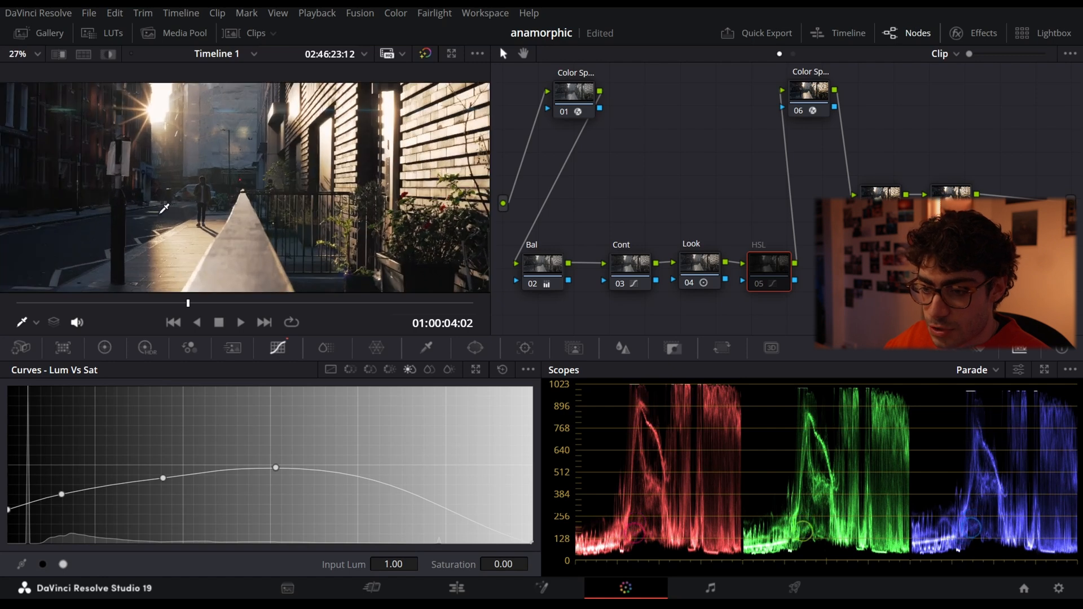
{"action": "key", "text": "ctrl+d"}
{"action": "key", "text": "ctrl+d"}
{"action": "key", "text": "ctrl+d"}
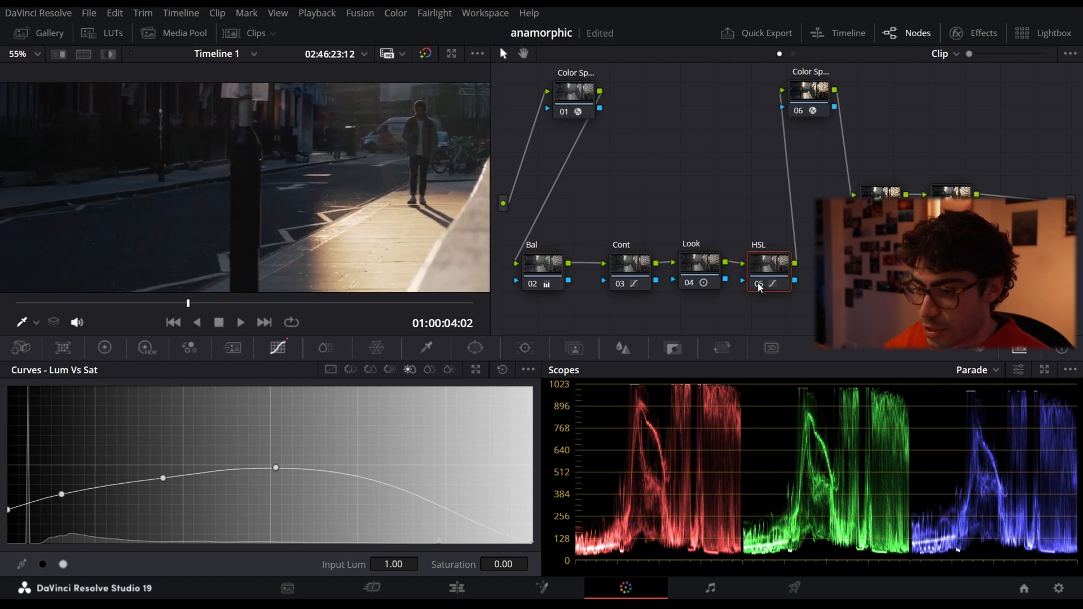
- Zoom in on the road beside the post, toggle the HSL node off and on, and fit the frame back
{"action": "scroll", "coordinate": [215, 192], "scroll_direction": "up", "scroll_amount": 8}
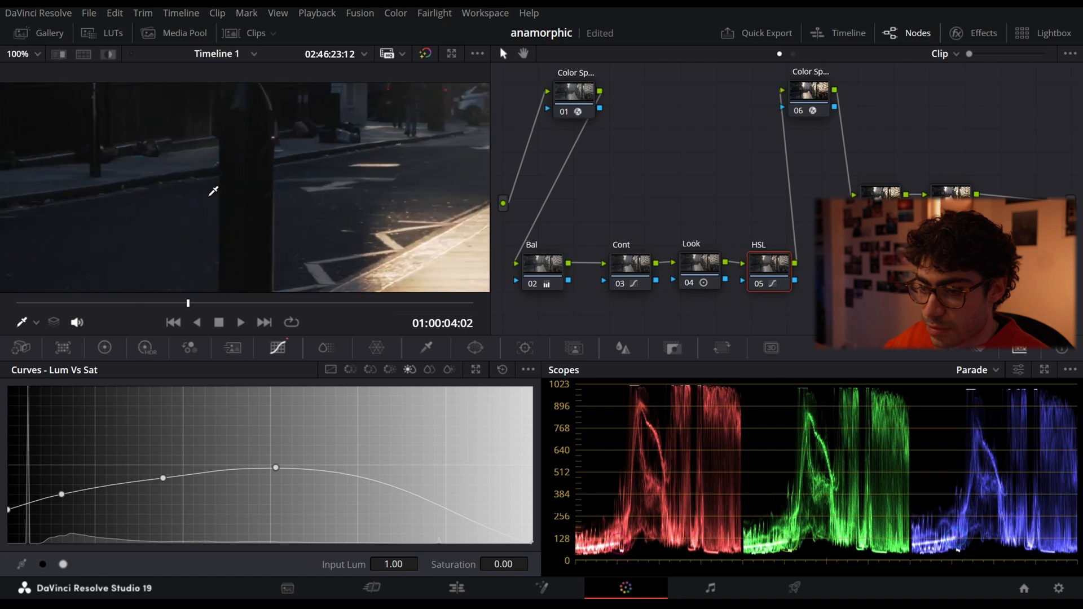
{"action": "left_click", "coordinate": [757, 284]}
{"action": "left_click", "coordinate": [757, 283]}
{"action": "key", "text": "shift+z"}
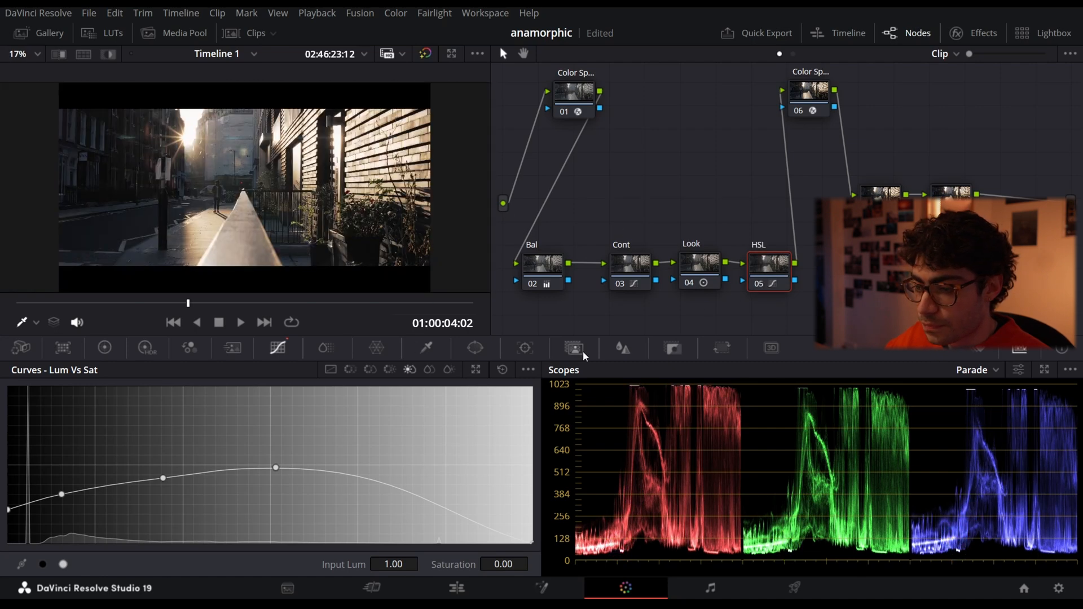
- Find Halation in the effects library and add it to the node graph as its own node
{"action": "left_click", "coordinate": [880, 192]}
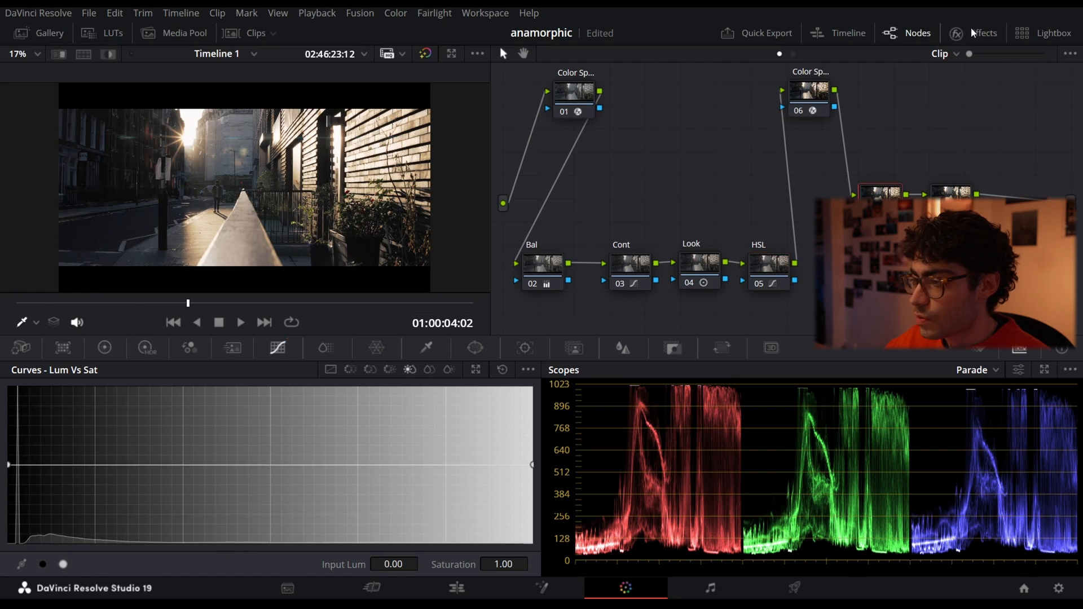
{"action": "left_click", "coordinate": [971, 33]}
{"action": "left_click", "coordinate": [1044, 53]}
{"action": "type", "text": "hal"}
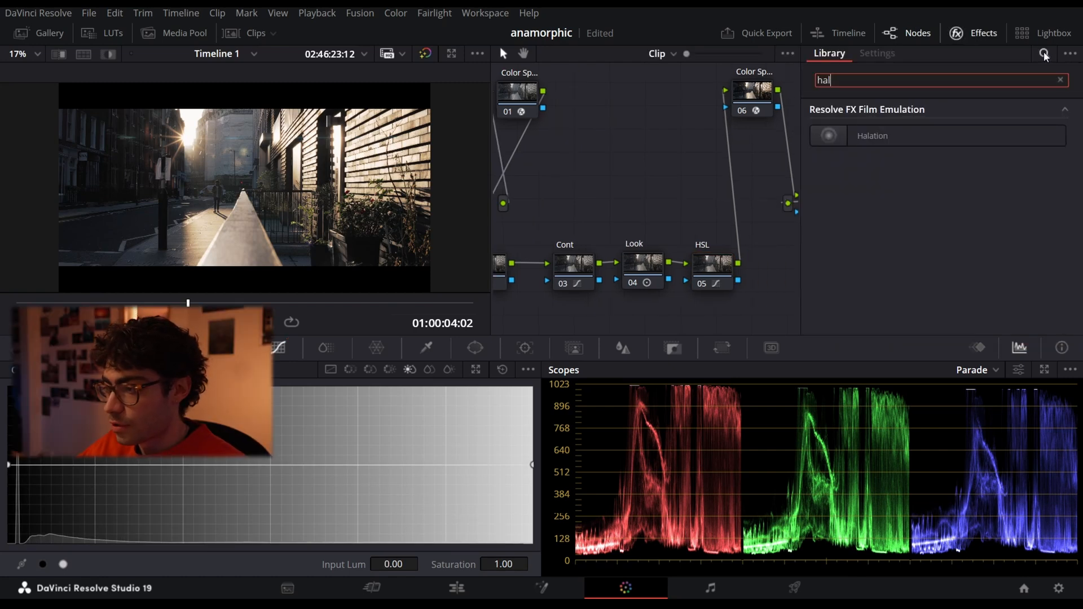
{"action": "left_click_drag", "start_coordinate": [881, 138], "coordinate": [777, 264]}
{"action": "left_click", "coordinate": [986, 35]}
- Delete the two old nodes after the second Color Space Transform and place the Halation node in their spot
{"action": "left_click_drag", "start_coordinate": [883, 245], "coordinate": [953, 206]}
{"action": "key", "text": "Delete"}
{"action": "left_click_drag", "start_coordinate": [842, 276], "coordinate": [884, 229]}
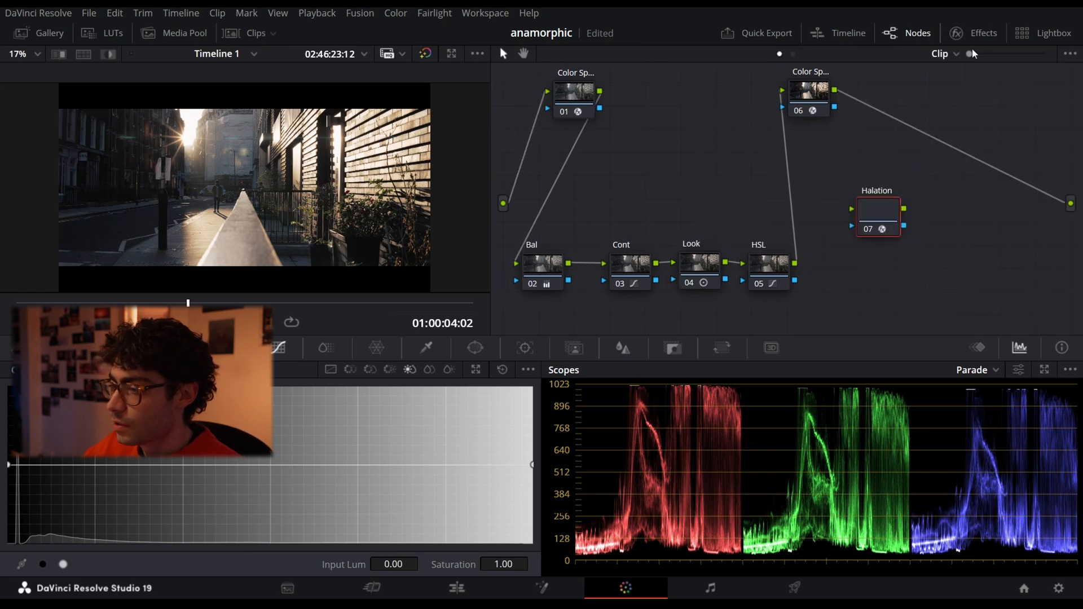
- Find Glow in the effects library and add it as a node after Halation, leaving Glow disabled
{"action": "left_click", "coordinate": [981, 35]}
{"action": "left_click", "coordinate": [991, 74]}
{"action": "type", "text": "glow"}
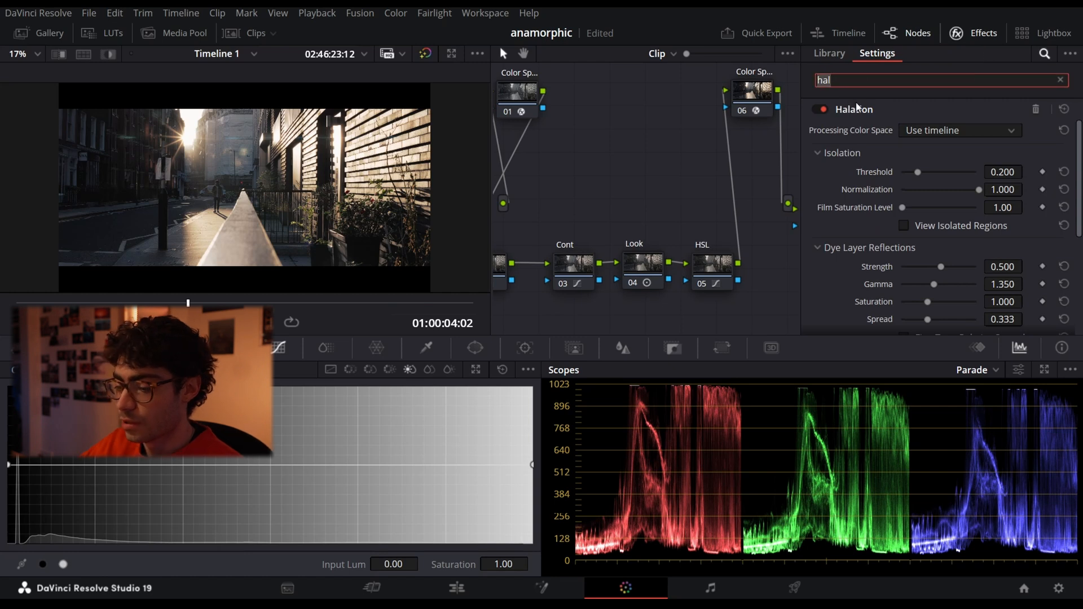
{"action": "left_click_drag", "start_coordinate": [926, 136], "coordinate": [801, 263]}
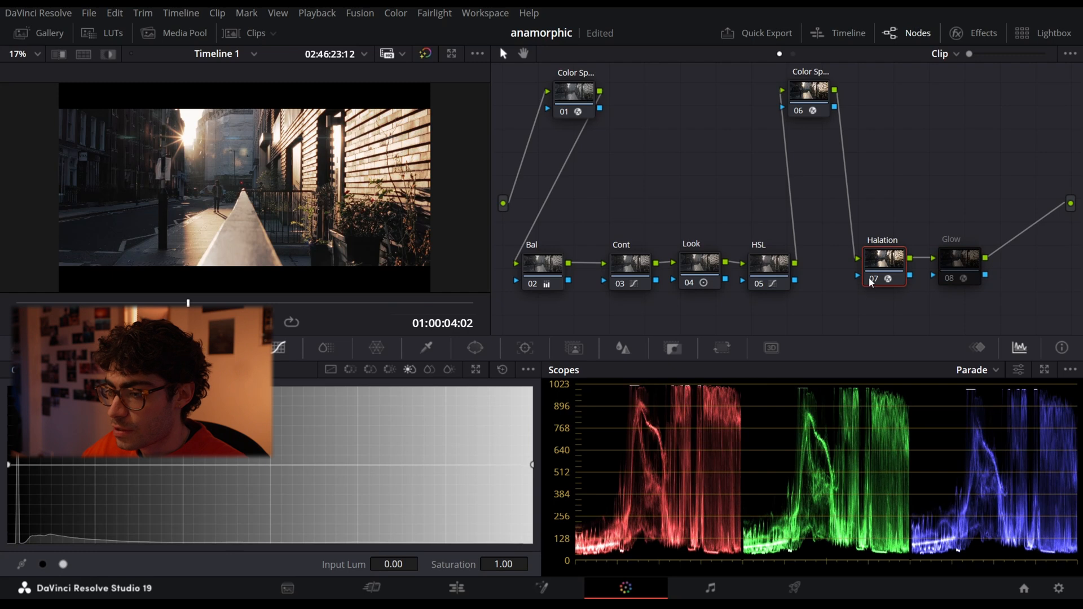
- Compare the bright railing edges up close with the Halation node disabled and enabled, and fit the frame back
{"action": "scroll", "coordinate": [268, 171], "scroll_direction": "up", "scroll_amount": 8}
{"action": "left_click_drag", "start_coordinate": [267, 172], "coordinate": [463, 161]}
{"action": "left_click_drag", "start_coordinate": [158, 175], "coordinate": [286, 176]}
{"action": "scroll", "coordinate": [288, 176], "scroll_direction": "up", "scroll_amount": 6}
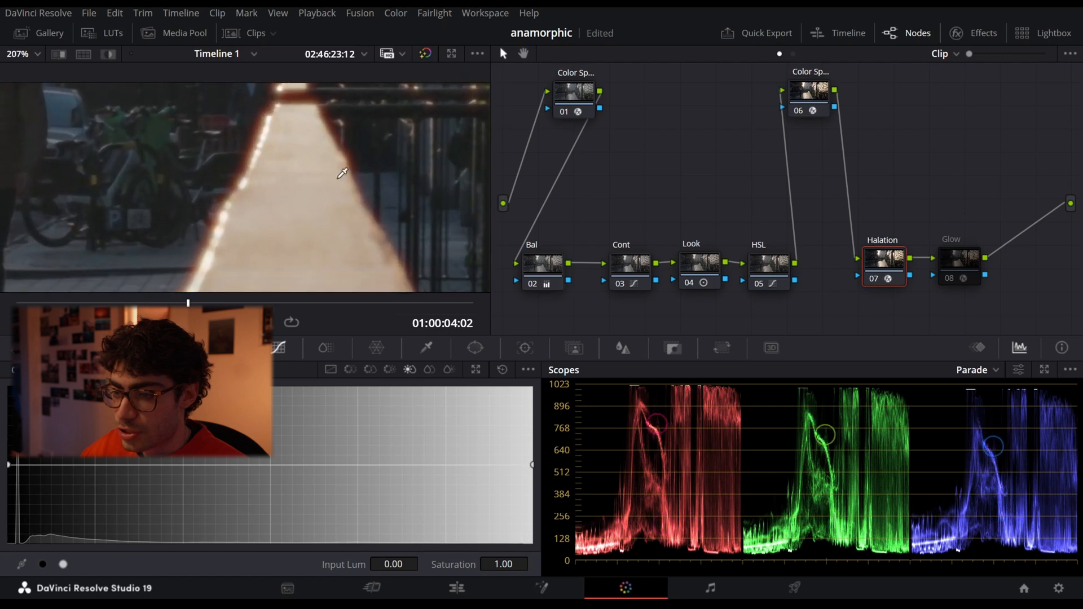
{"action": "left_click", "coordinate": [871, 278]}
{"action": "left_click", "coordinate": [872, 279]}
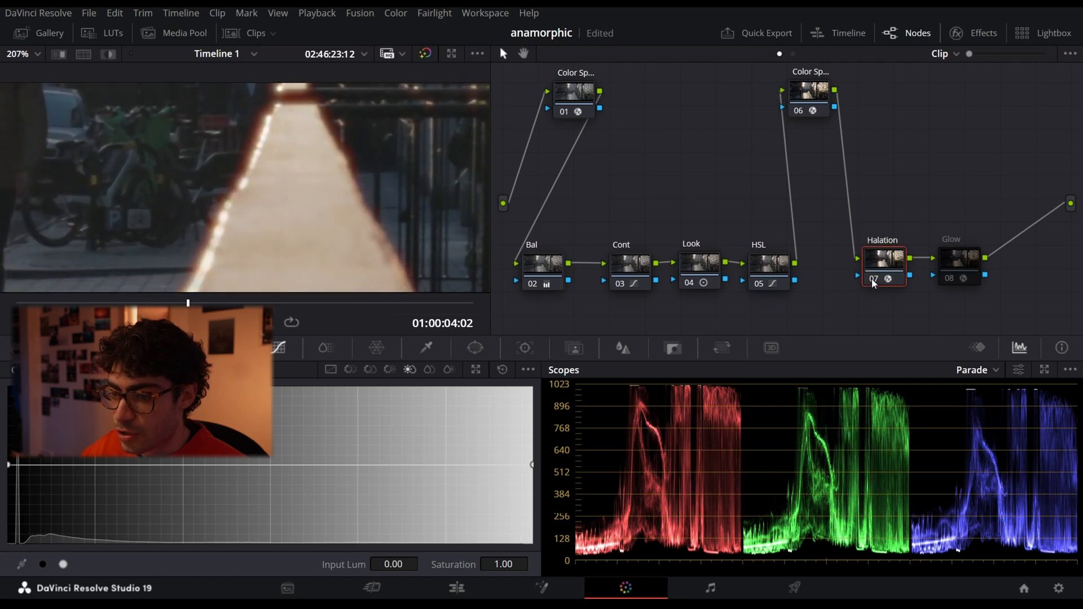
{"action": "left_click", "coordinate": [872, 279]}
{"action": "left_click", "coordinate": [871, 279]}
{"action": "key", "text": "shift+z"}
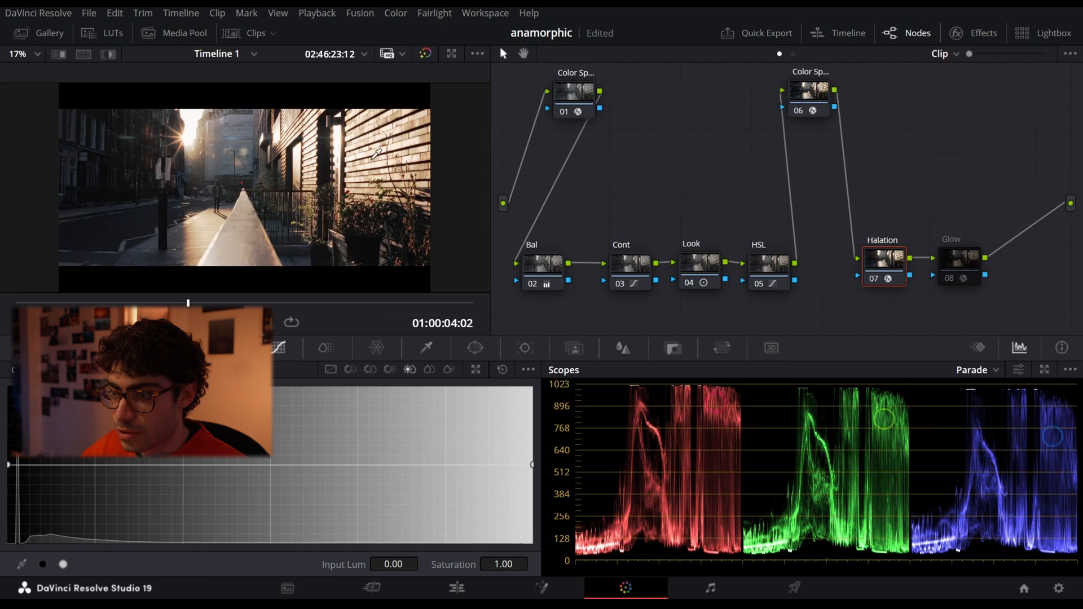
- Zoom in on the sunlit brick wall and compare it with the Halation effect bypassed and active
{"action": "scroll", "coordinate": [377, 121], "scroll_direction": "up", "scroll_amount": 1}
{"action": "scroll", "coordinate": [373, 126], "scroll_direction": "up", "scroll_amount": 4}
{"action": "left_click_drag", "start_coordinate": [372, 127], "coordinate": [301, 180]}
{"action": "scroll", "coordinate": [291, 178], "scroll_direction": "up", "scroll_amount": 4}
{"action": "scroll", "coordinate": [311, 175], "scroll_direction": "up", "scroll_amount": 2}
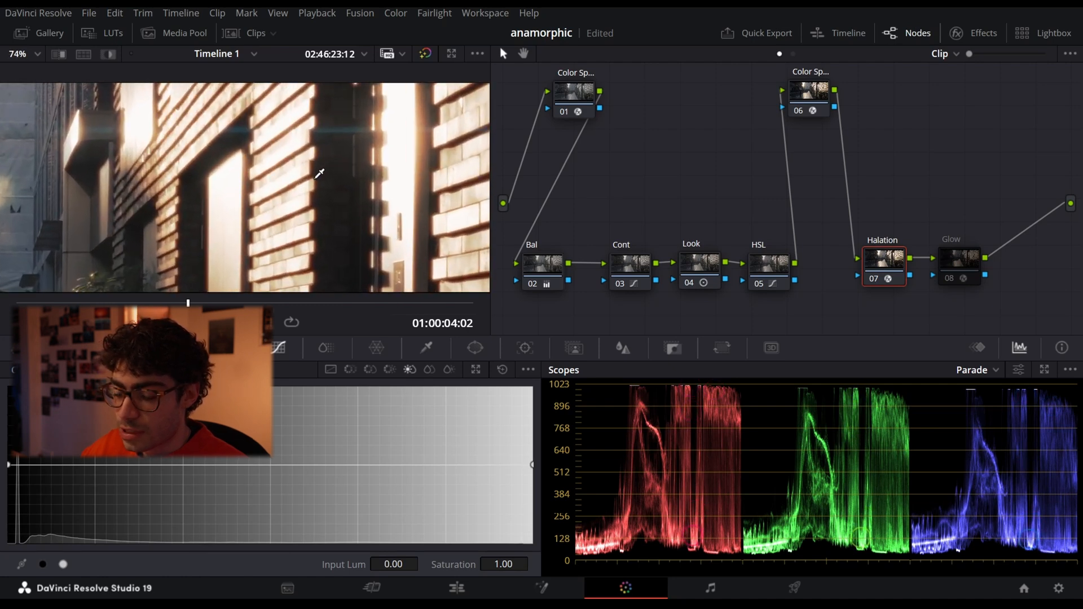
{"action": "left_click", "coordinate": [981, 33]}
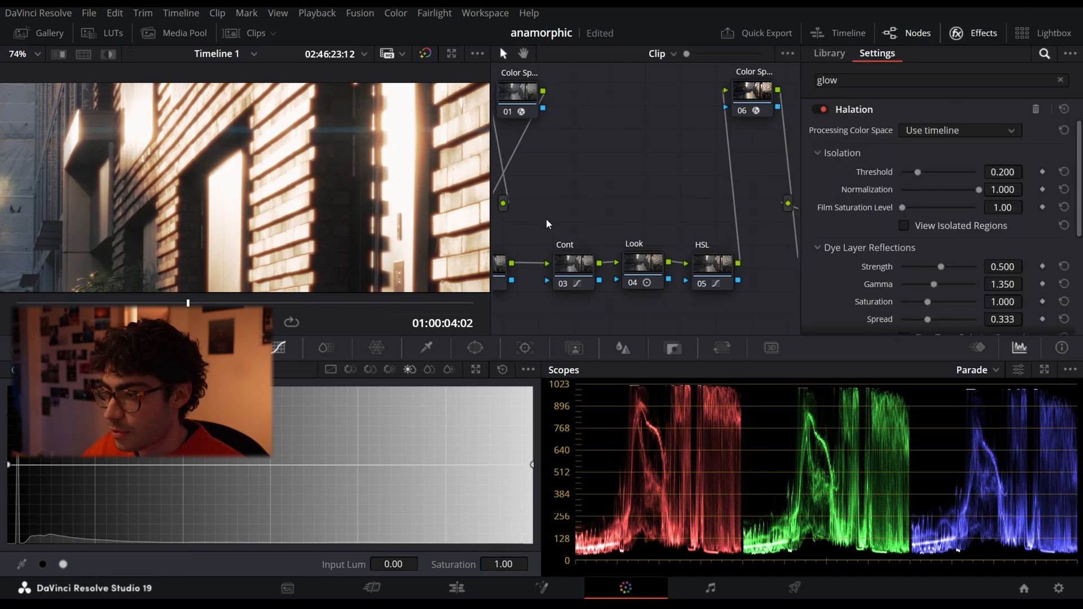
{"action": "left_click", "coordinate": [817, 109]}
{"action": "left_click", "coordinate": [817, 108]}
{"action": "left_click", "coordinate": [817, 108]}
{"action": "left_click", "coordinate": [816, 108]}
{"action": "mouse_move", "coordinate": [922, 171]}
{"action": "left_mouse_down"}
{"action": "mouse_move", "coordinate": [943, 170]}
{"action": "mouse_move", "coordinate": [878, 172]}
{"action": "mouse_move", "coordinate": [986, 172]}
{"action": "mouse_move", "coordinate": [918, 180]}
{"action": "left_mouse_up"}
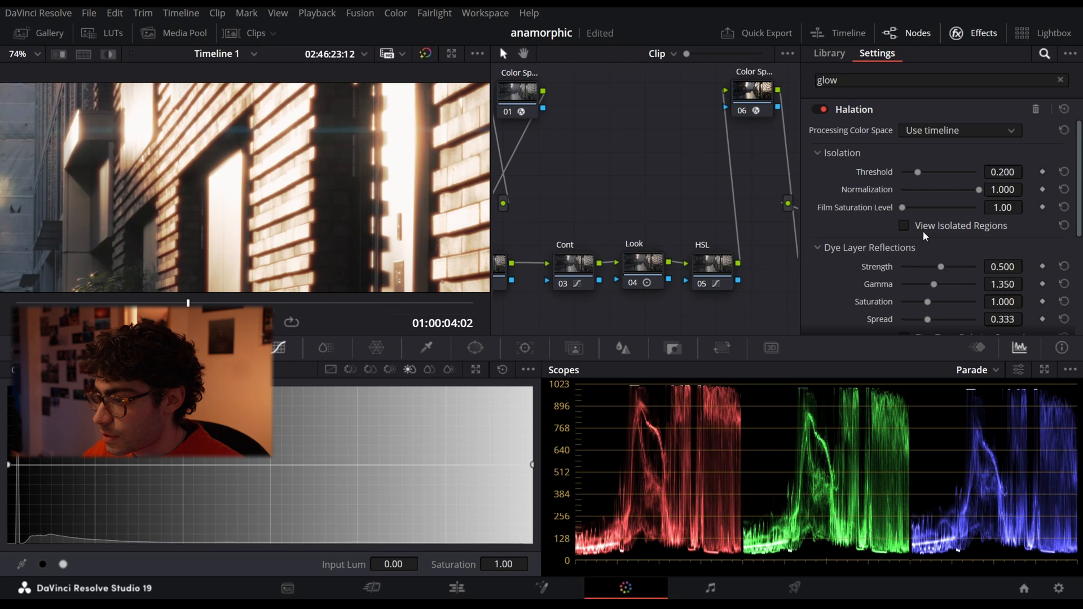
- Set Halation's Dye Layer Reflections to a Strength of 0.303 and a Spread of 0.596
{"action": "scroll", "coordinate": [923, 231], "scroll_direction": "down", "scroll_amount": 2}
{"action": "mouse_move", "coordinate": [942, 225]}
{"action": "left_mouse_down"}
{"action": "mouse_move", "coordinate": [955, 224]}
{"action": "mouse_move", "coordinate": [917, 224]}
{"action": "mouse_move", "coordinate": [1004, 227]}
{"action": "mouse_move", "coordinate": [894, 224]}
{"action": "mouse_move", "coordinate": [939, 226]}
{"action": "mouse_move", "coordinate": [925, 225]}
{"action": "left_mouse_up"}
{"action": "scroll", "coordinate": [324, 154], "scroll_direction": "up", "scroll_amount": 5}
{"action": "left_click_drag", "start_coordinate": [929, 276], "coordinate": [973, 268]}
{"action": "left_click", "coordinate": [1064, 259]}
{"action": "scroll", "coordinate": [440, 183], "scroll_direction": "down", "scroll_amount": 5}
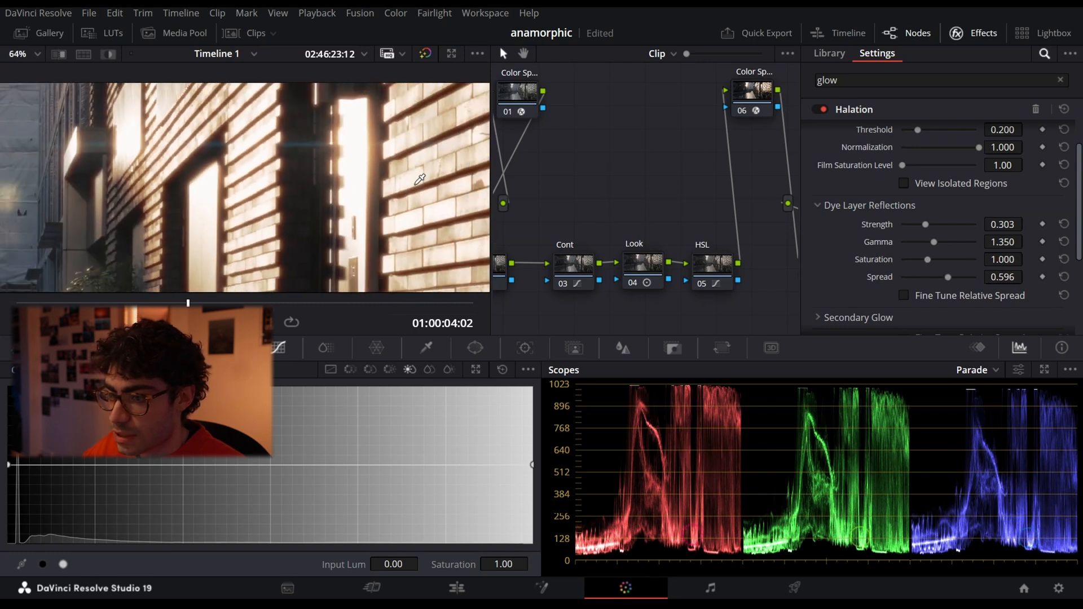
- Check the brick wall with Halation bypassed, and raise the reflection Strength to 0.559
{"action": "left_click", "coordinate": [823, 108]}
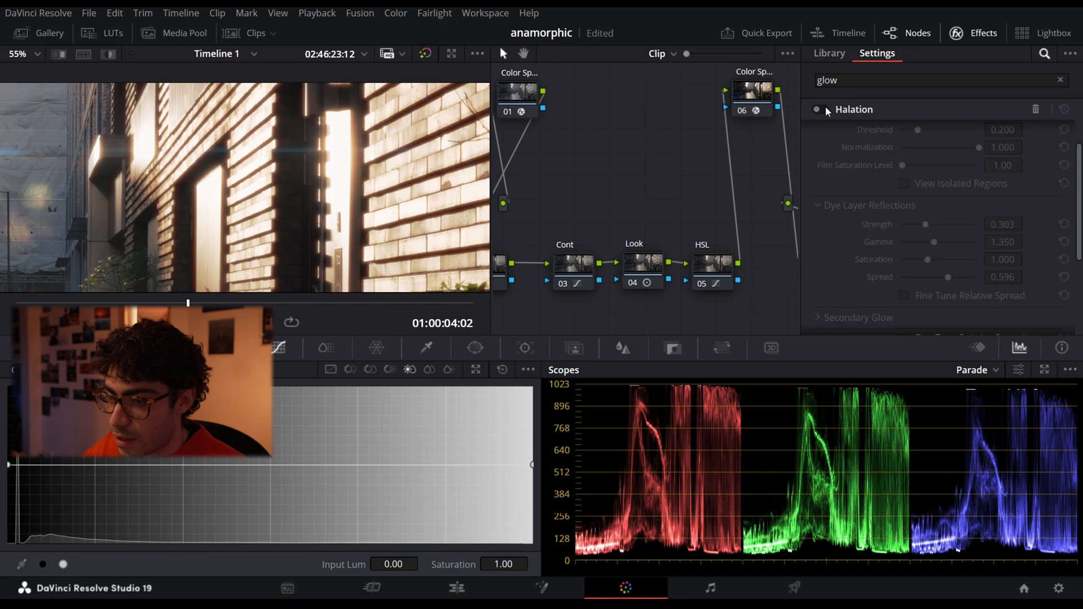
{"action": "left_click_drag", "start_coordinate": [925, 225], "coordinate": [945, 223]}
{"action": "scroll", "coordinate": [435, 157], "scroll_direction": "down", "scroll_amount": 5}
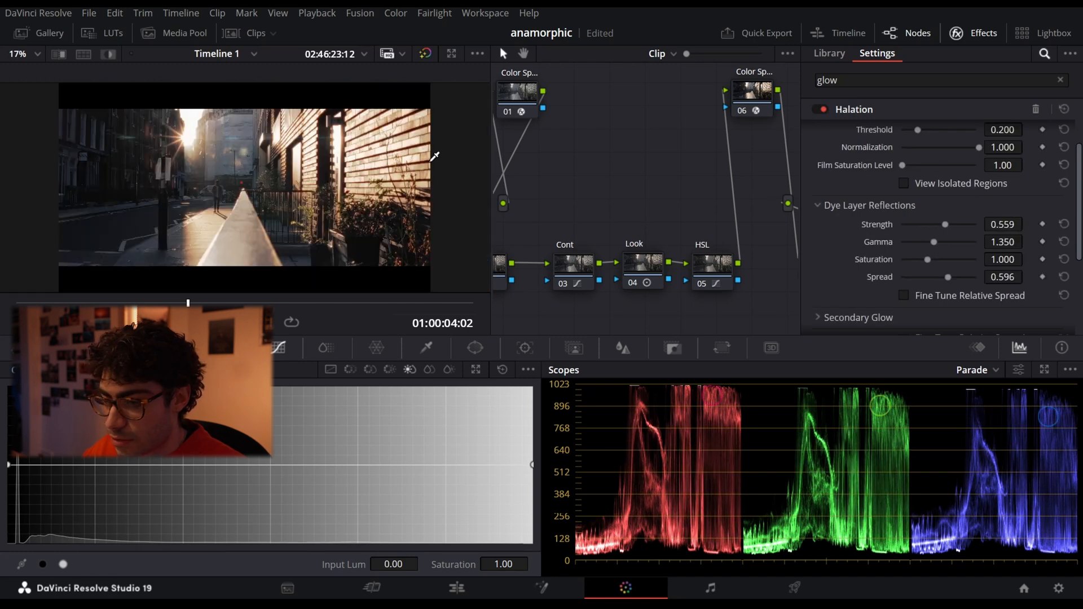
- Compare the wider street view with Halation bypassed and active, leaving it active
{"action": "scroll", "coordinate": [328, 161], "scroll_direction": "up", "scroll_amount": 2}
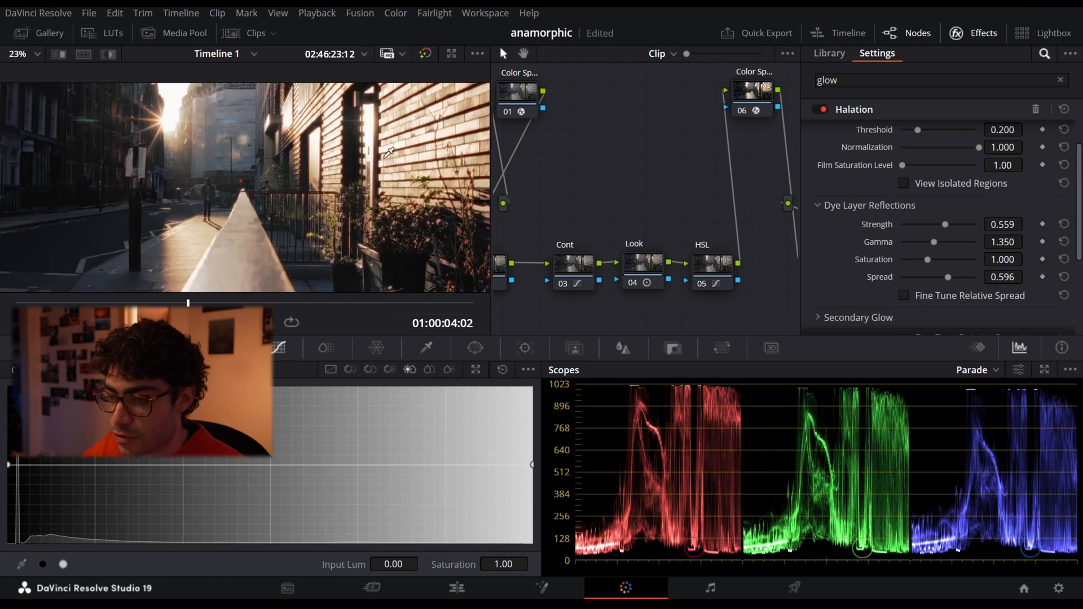
{"action": "left_click", "coordinate": [824, 110]}
{"action": "left_click", "coordinate": [824, 110]}
{"action": "left_click", "coordinate": [825, 109]}
{"action": "left_click", "coordinate": [825, 110]}
{"action": "left_click", "coordinate": [825, 110]}
{"action": "left_click", "coordinate": [825, 109]}
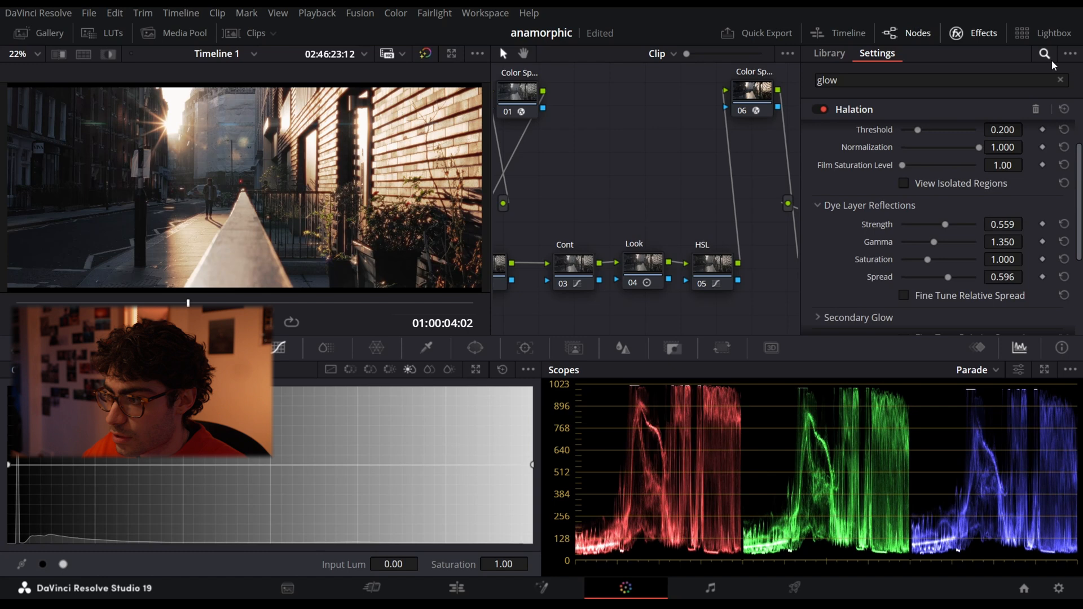
- Enable the Glow node, open its settings and compare the image with the effect off and on
{"action": "left_click", "coordinate": [974, 33]}
{"action": "left_click", "coordinate": [951, 275]}
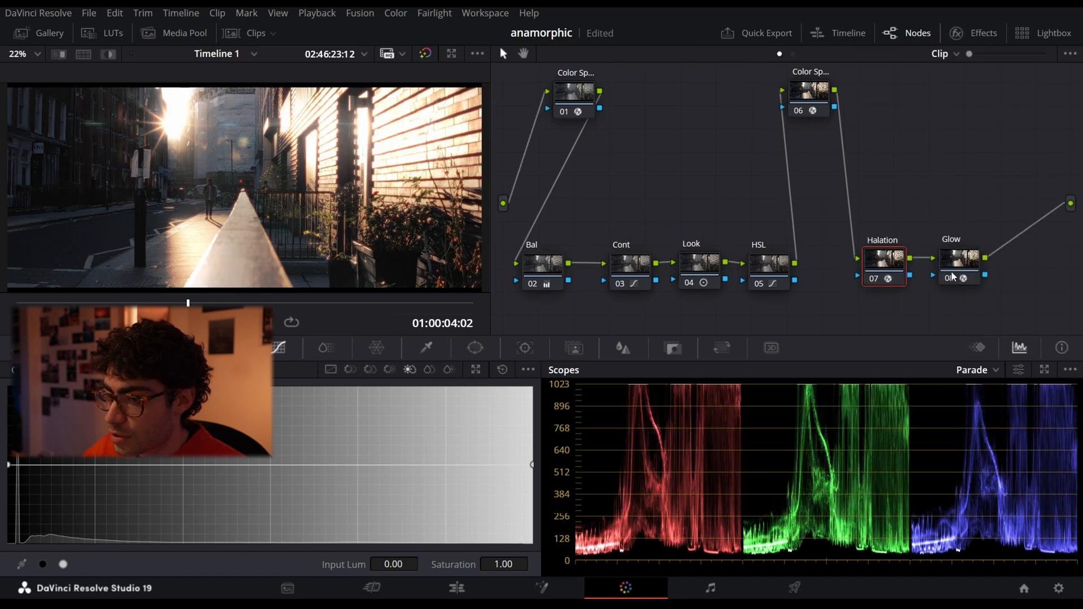
{"action": "left_click", "coordinate": [962, 33]}
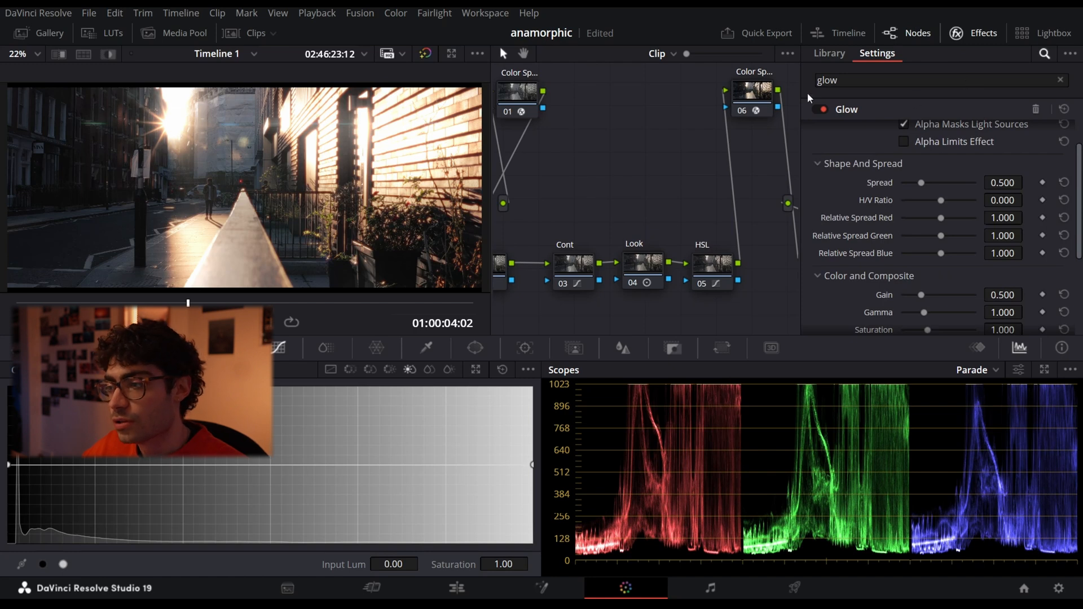
{"action": "left_click", "coordinate": [819, 111]}
{"action": "left_click", "coordinate": [819, 112]}
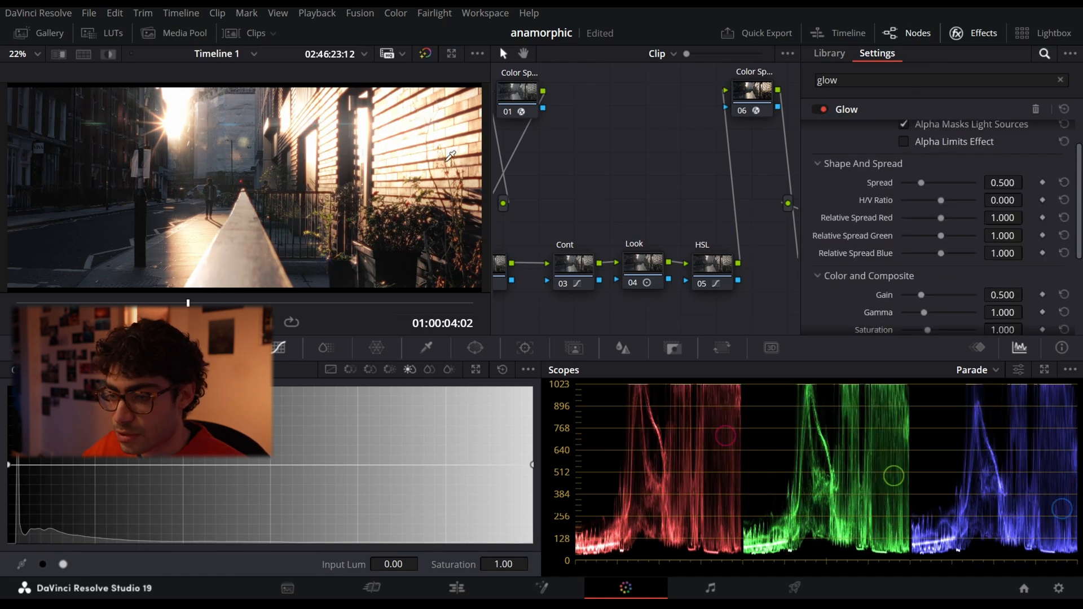
- Set the Glow's Composite Type to Screen
{"action": "scroll", "coordinate": [869, 212], "scroll_direction": "up", "scroll_amount": 2}
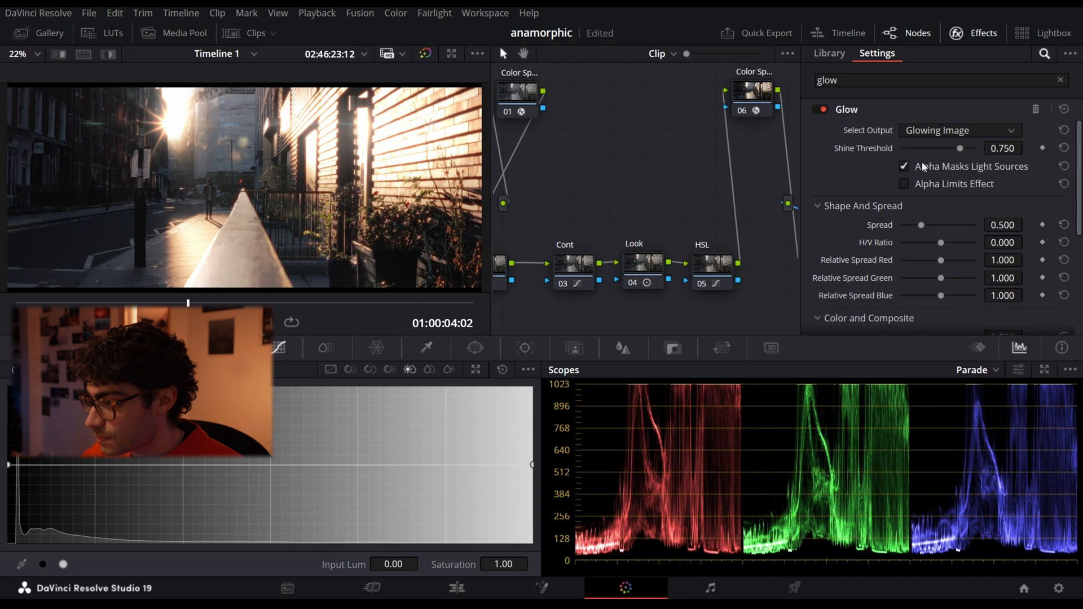
{"action": "scroll", "coordinate": [849, 243], "scroll_direction": "down", "scroll_amount": 3}
{"action": "left_click", "coordinate": [927, 254]}
{"action": "scroll", "coordinate": [954, 361], "scroll_direction": "down", "scroll_amount": 4}
{"action": "scroll", "coordinate": [953, 366], "scroll_direction": "up", "scroll_amount": 2}
{"action": "scroll", "coordinate": [953, 364], "scroll_direction": "down", "scroll_amount": 2}
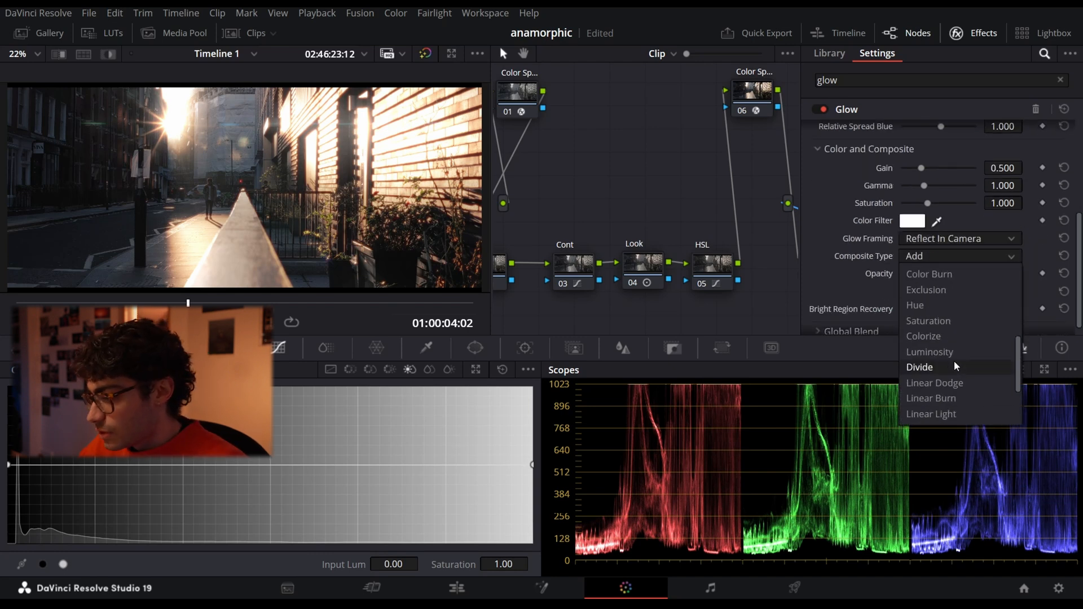
{"action": "scroll", "coordinate": [985, 359], "scroll_direction": "up", "scroll_amount": 3}
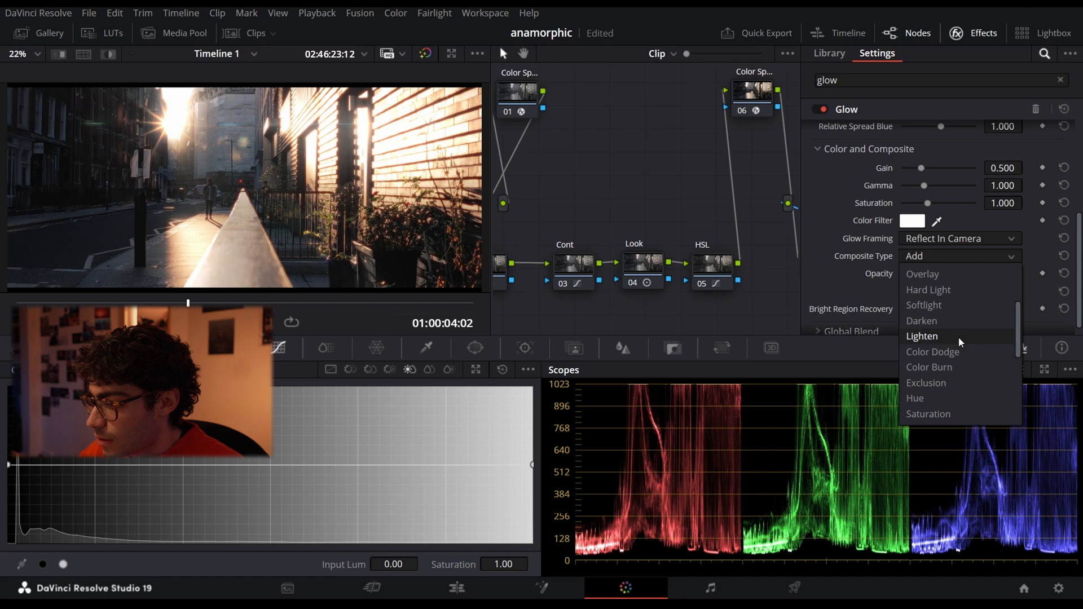
{"action": "scroll", "coordinate": [950, 373], "scroll_direction": "down", "scroll_amount": 5}
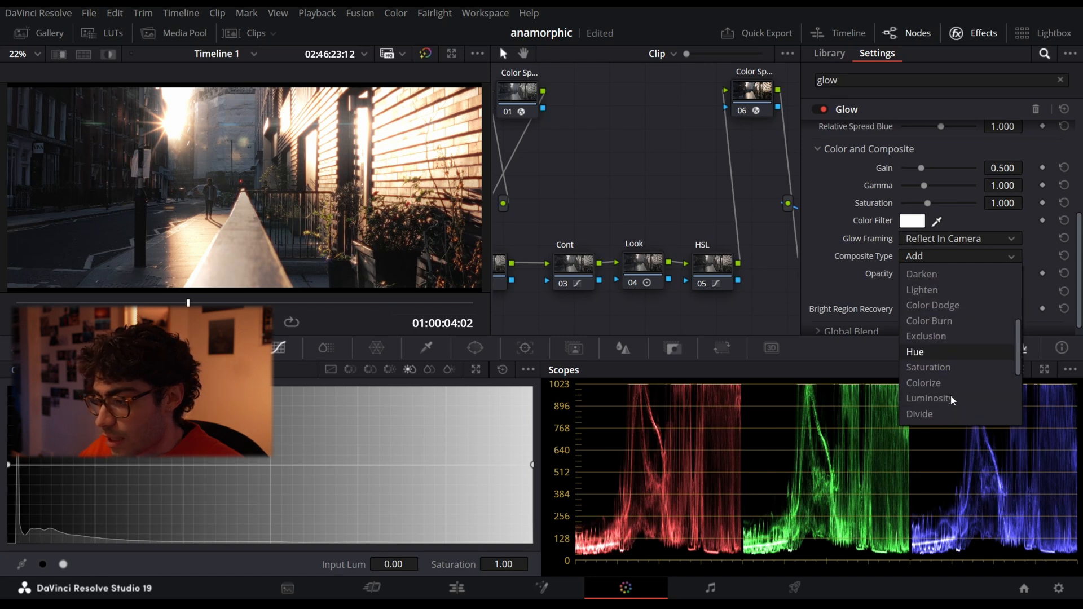
{"action": "scroll", "coordinate": [950, 371], "scroll_direction": "up", "scroll_amount": 6}
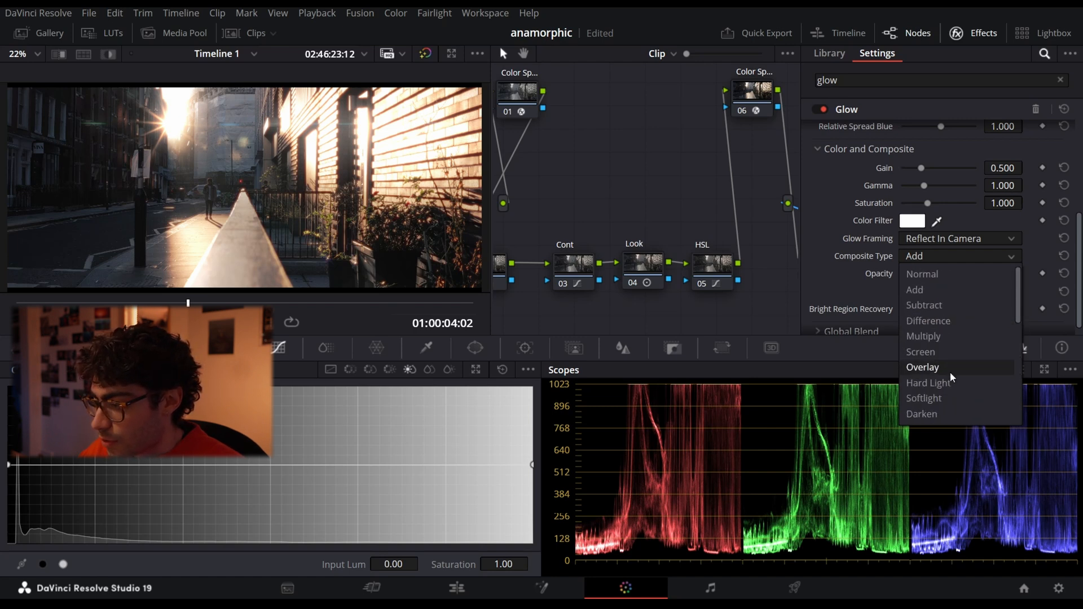
{"action": "left_click", "coordinate": [940, 353]}
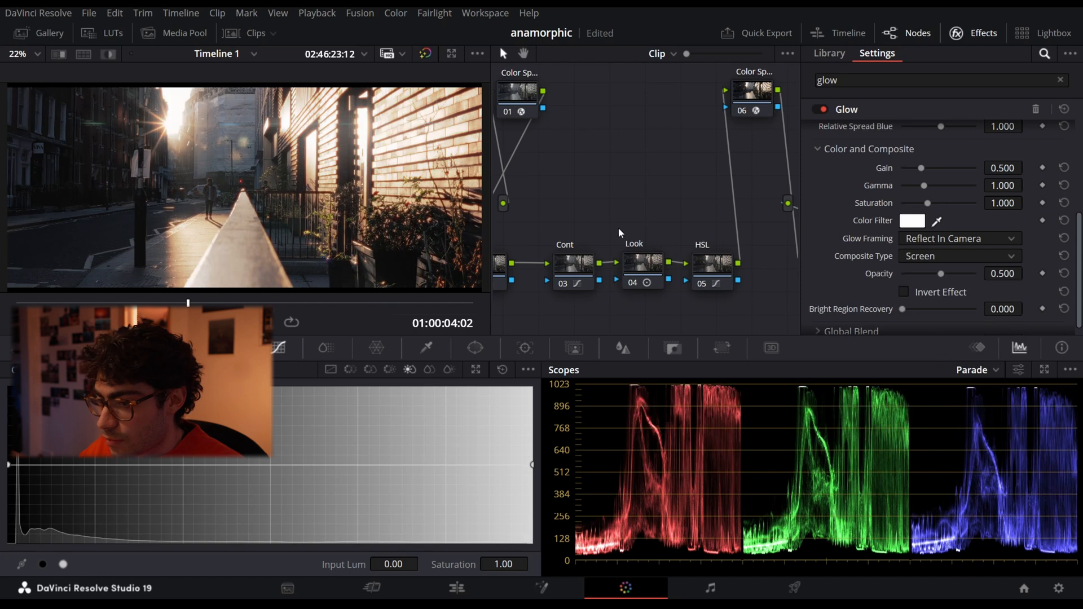
- Compare the street shot with the Screen-composited Glow bypassed and active
{"action": "left_click", "coordinate": [824, 108]}
{"action": "left_click", "coordinate": [824, 108]}
{"action": "left_click", "coordinate": [824, 109]}
{"action": "left_click", "coordinate": [823, 108]}
{"action": "left_click", "coordinate": [824, 108]}
{"action": "left_click", "coordinate": [824, 108]}
- Set the Glow's Shine Threshold to 0.826 and its Spread to 2.000
{"action": "scroll", "coordinate": [871, 225], "scroll_direction": "up", "scroll_amount": 5}
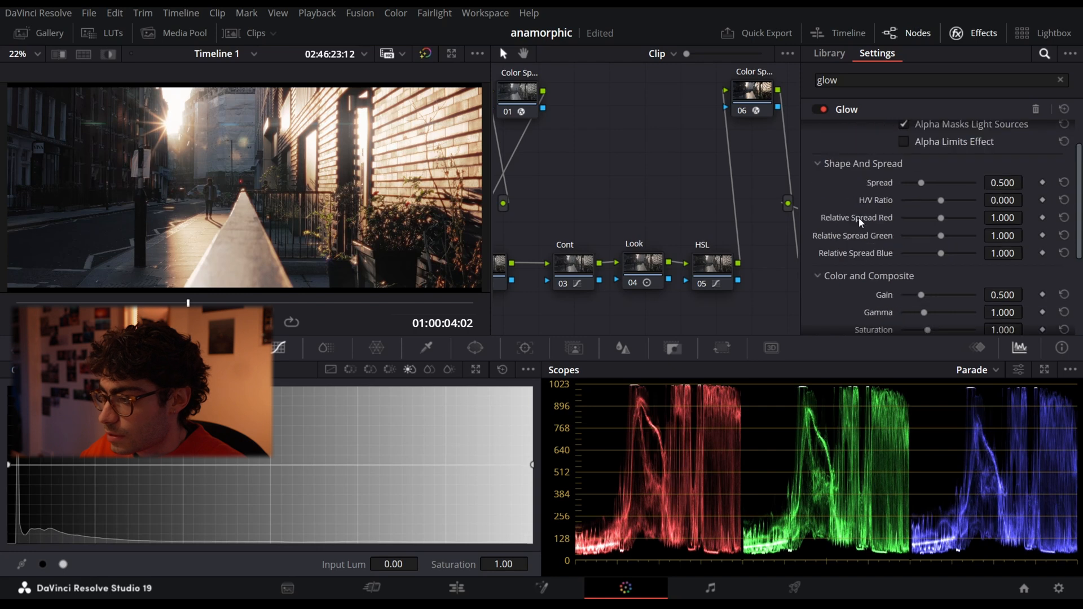
{"action": "left_click_drag", "start_coordinate": [960, 150], "coordinate": [963, 154]}
{"action": "left_click_drag", "start_coordinate": [923, 224], "coordinate": [1004, 227]}
- Toggle the Glow off and on to judge the maximum spread across the frame
{"action": "left_click", "coordinate": [825, 109]}
{"action": "left_click", "coordinate": [825, 110]}
{"action": "left_click", "coordinate": [825, 109]}
{"action": "left_click", "coordinate": [825, 109]}
{"action": "left_click", "coordinate": [825, 109]}
{"action": "left_click", "coordinate": [825, 109]}
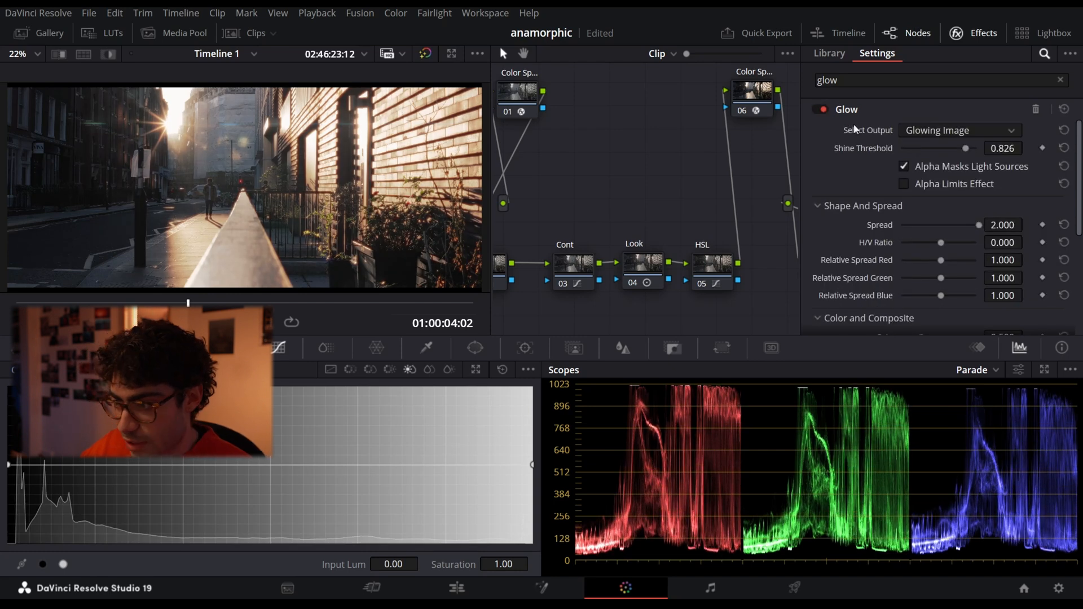
- Try a much smaller Glow Spread and compare the image with the effect off and on
{"action": "left_click_drag", "start_coordinate": [978, 225], "coordinate": [912, 219]}
{"action": "left_click", "coordinate": [827, 110]}
{"action": "left_click", "coordinate": [828, 110]}
{"action": "left_click", "coordinate": [827, 110]}
{"action": "left_click", "coordinate": [827, 110]}
{"action": "left_click", "coordinate": [828, 110]}
{"action": "left_click", "coordinate": [827, 110]}
{"action": "left_click", "coordinate": [828, 110]}
{"action": "left_click", "coordinate": [828, 110]}
- Set the Glow's Spread to 1.450 and its Saturation to 1.239
{"action": "left_click_drag", "start_coordinate": [914, 225], "coordinate": [957, 225]}
{"action": "scroll", "coordinate": [913, 293], "scroll_direction": "down", "scroll_amount": 2}
{"action": "scroll", "coordinate": [914, 292], "scroll_direction": "down", "scroll_amount": 2}
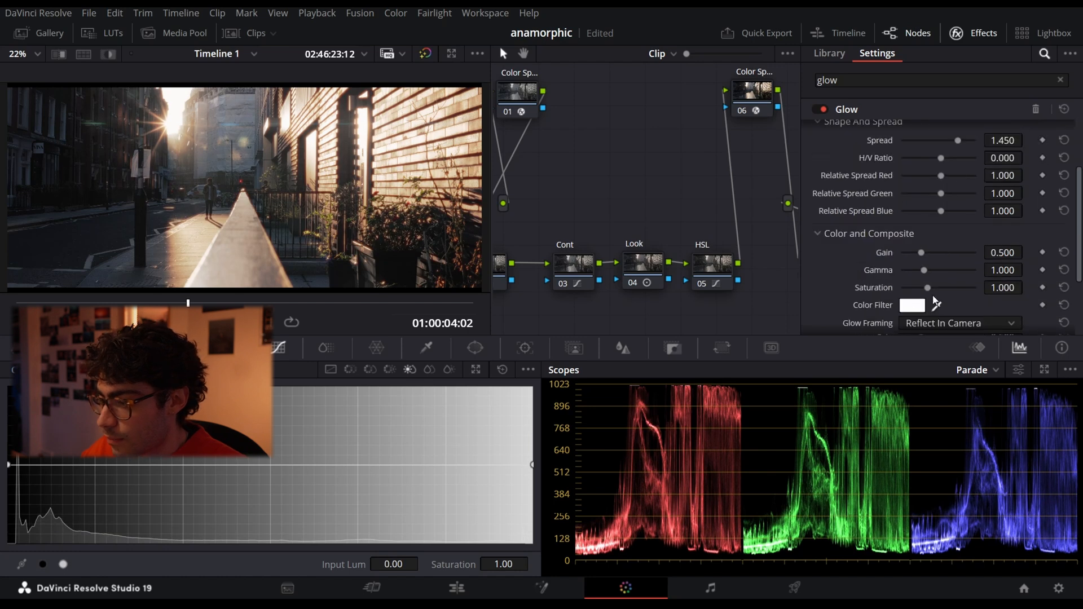
{"action": "mouse_move", "coordinate": [928, 288]}
{"action": "left_mouse_down"}
{"action": "mouse_move", "coordinate": [943, 289]}
{"action": "mouse_move", "coordinate": [934, 288]}
{"action": "left_mouse_up"}
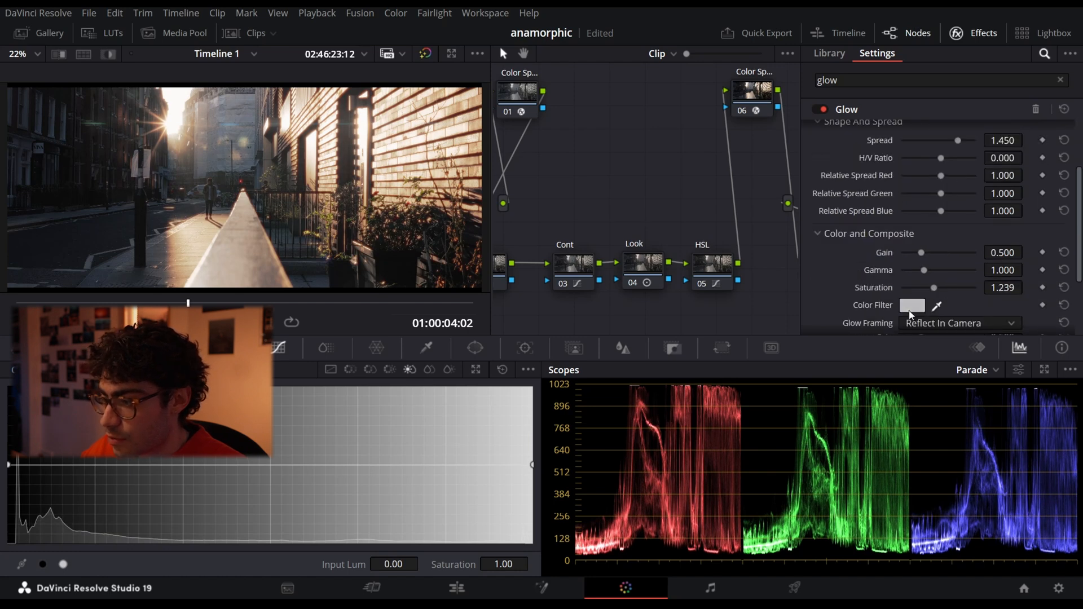
- Tint the Glow's Color Filter with the warm orange #ffa26c
{"action": "left_click", "coordinate": [913, 305]}
{"action": "left_click_drag", "start_coordinate": [652, 259], "coordinate": [657, 230]}
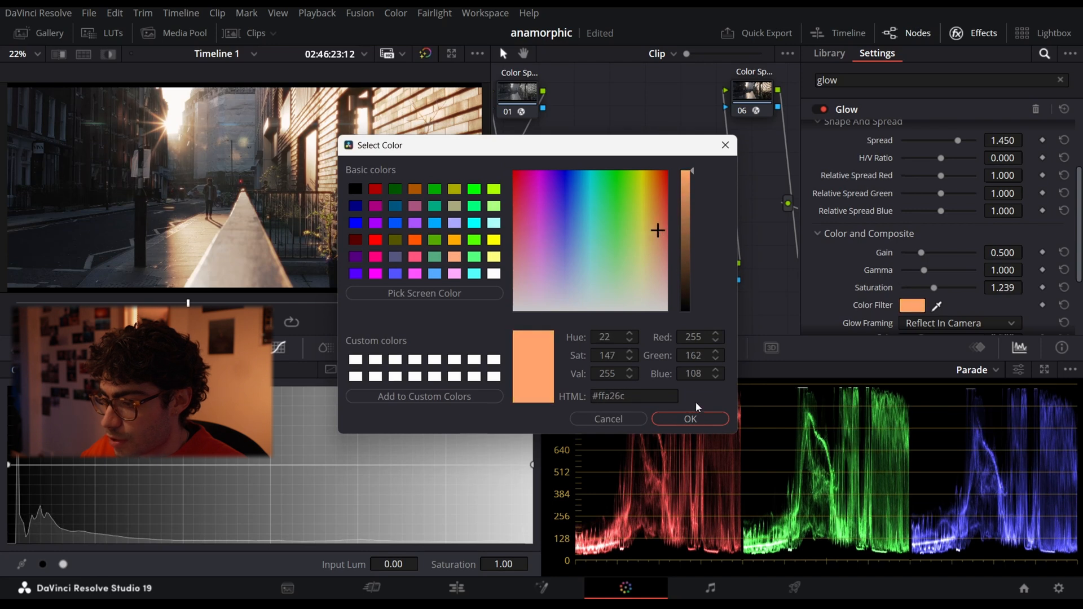
{"action": "left_click", "coordinate": [692, 419]}
- Compare the orange-tinted Glow off and on across the frame and up close on the wall, then fit the frame back
{"action": "left_click", "coordinate": [818, 107]}
{"action": "left_click", "coordinate": [818, 107]}
{"action": "left_click", "coordinate": [818, 108]}
{"action": "left_click", "coordinate": [818, 108]}
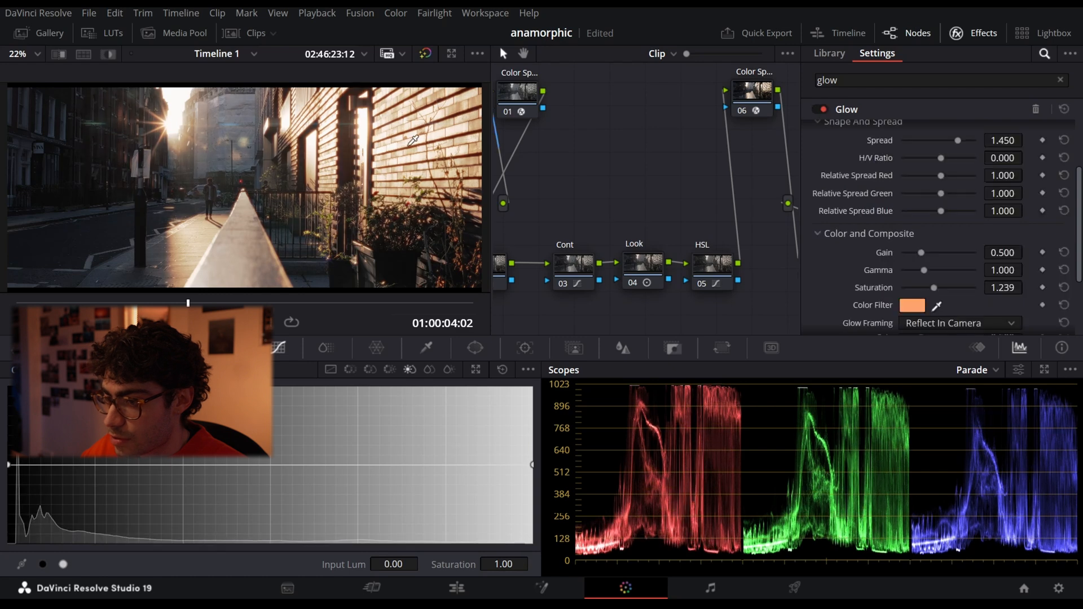
{"action": "scroll", "coordinate": [354, 145], "scroll_direction": "up", "scroll_amount": 5}
{"action": "left_click_drag", "start_coordinate": [417, 107], "coordinate": [278, 188]}
{"action": "scroll", "coordinate": [279, 186], "scroll_direction": "up", "scroll_amount": 4}
{"action": "left_click", "coordinate": [818, 109]}
{"action": "left_click", "coordinate": [818, 107]}
{"action": "left_click", "coordinate": [818, 107]}
{"action": "left_click", "coordinate": [818, 108]}
{"action": "key", "text": "shift+z"}
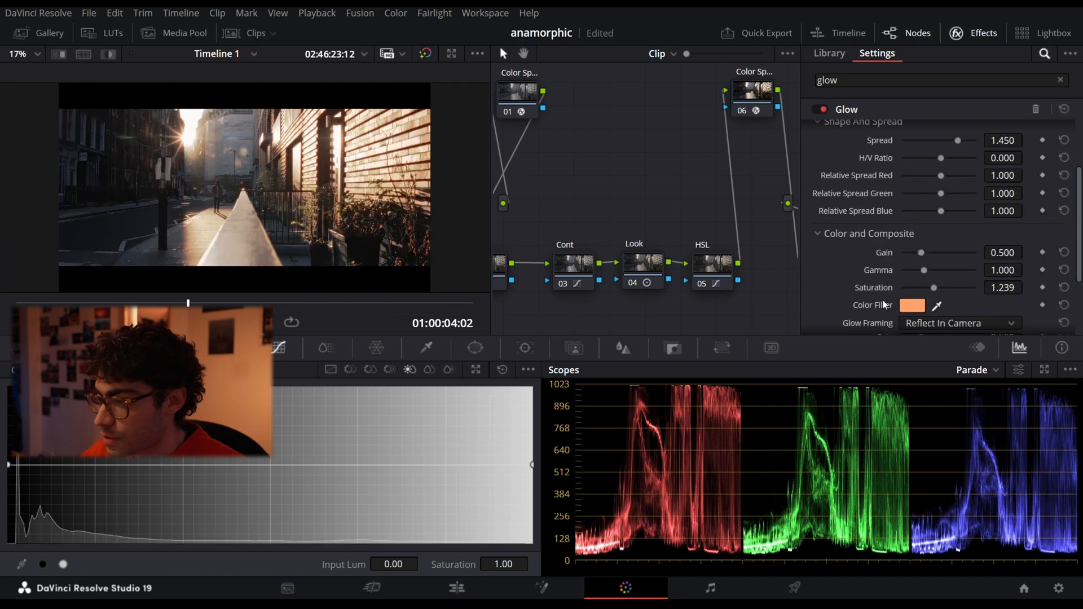
- Try the Glow's Bright Region Recovery at 0.091 and inspect the sun flare and brick wall up close
{"action": "scroll", "coordinate": [889, 303], "scroll_direction": "down", "scroll_amount": 3}
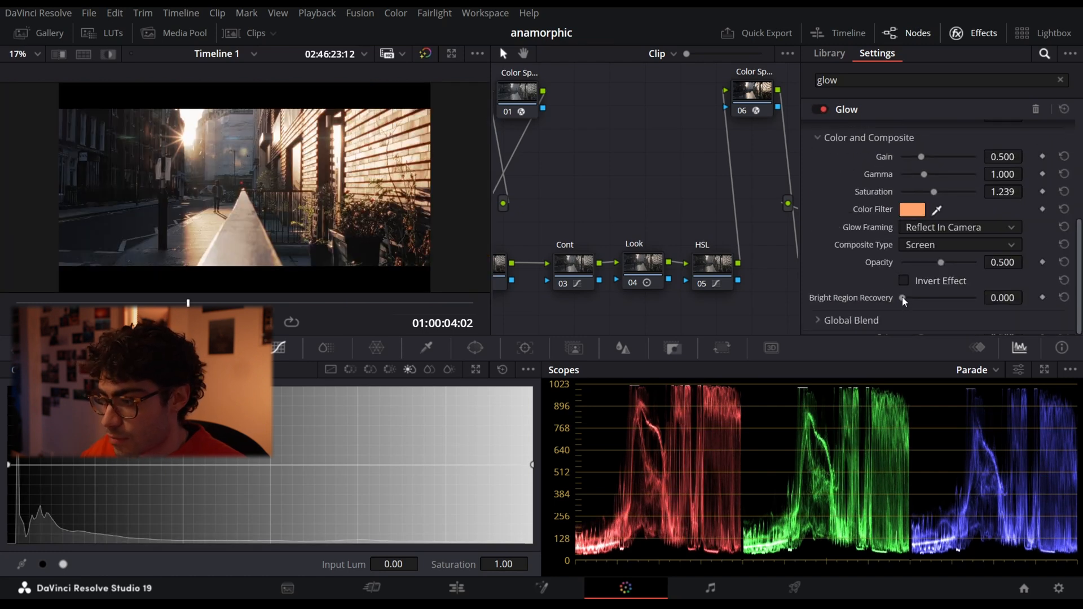
{"action": "left_click_drag", "start_coordinate": [903, 299], "coordinate": [940, 303]}
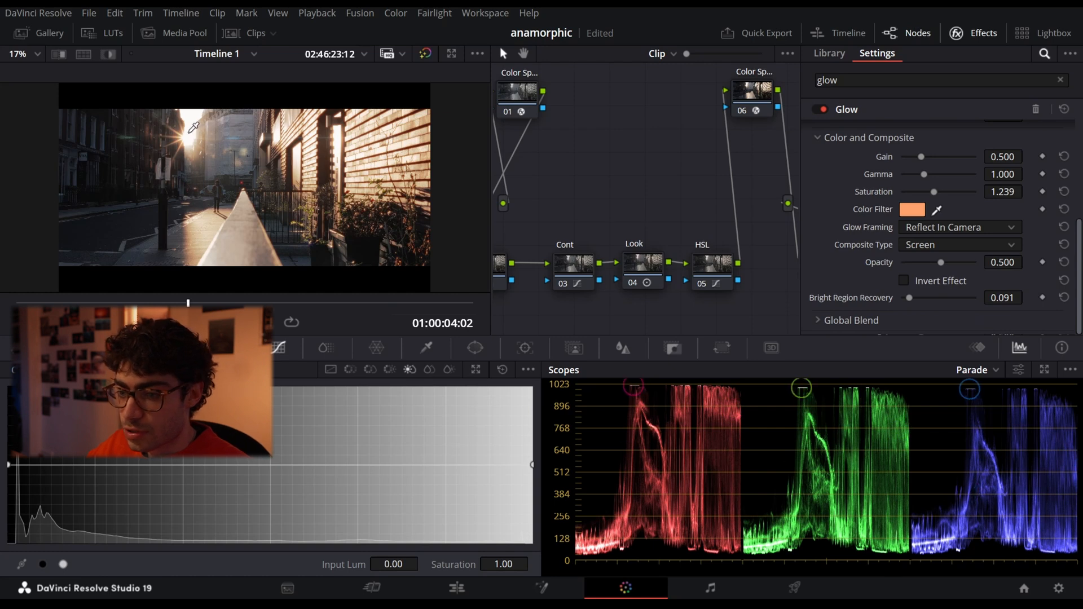
{"action": "scroll", "coordinate": [192, 126], "scroll_direction": "down", "scroll_amount": 3}
{"action": "scroll", "coordinate": [192, 126], "scroll_direction": "up", "scroll_amount": 10}
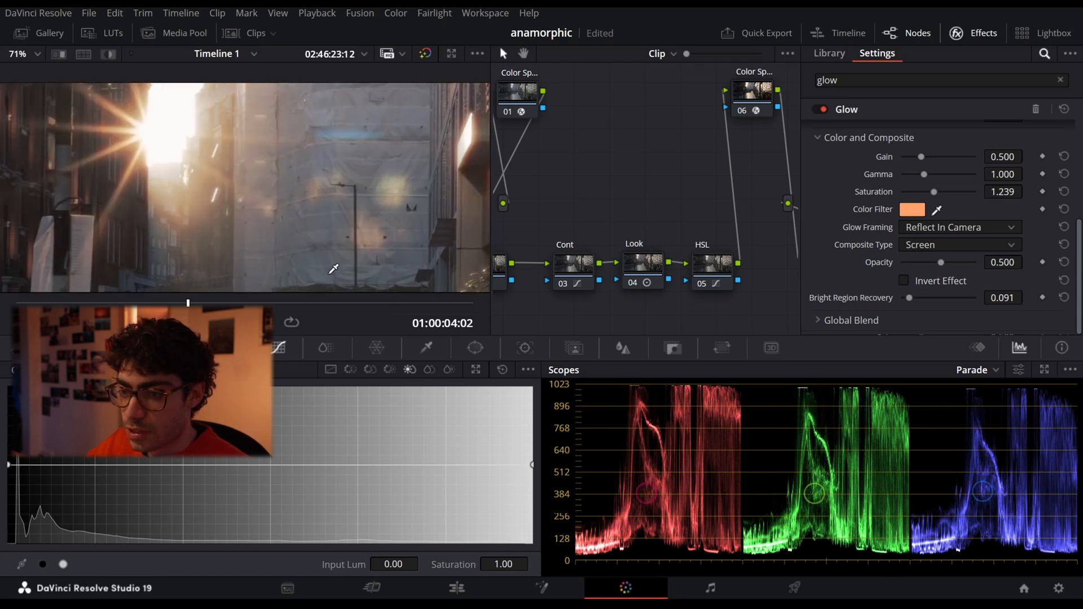
{"action": "scroll", "coordinate": [258, 168], "scroll_direction": "down", "scroll_amount": 9}
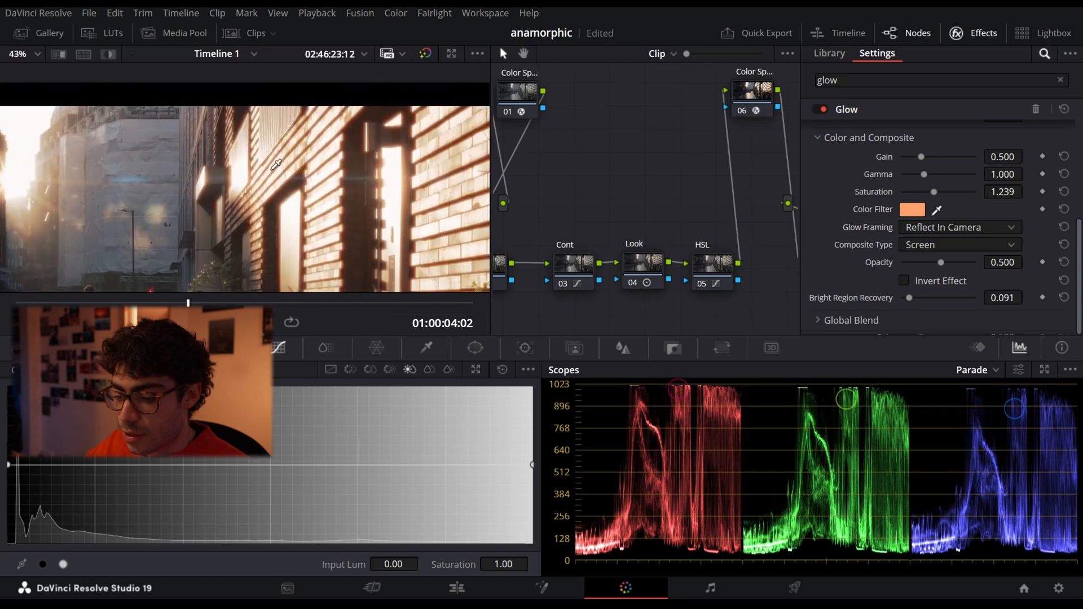
- Try the Glow's Bright Region Recovery at 1.000, inspect the brick wall up close, and return it to 0.000
{"action": "left_click_drag", "start_coordinate": [914, 300], "coordinate": [992, 296]}
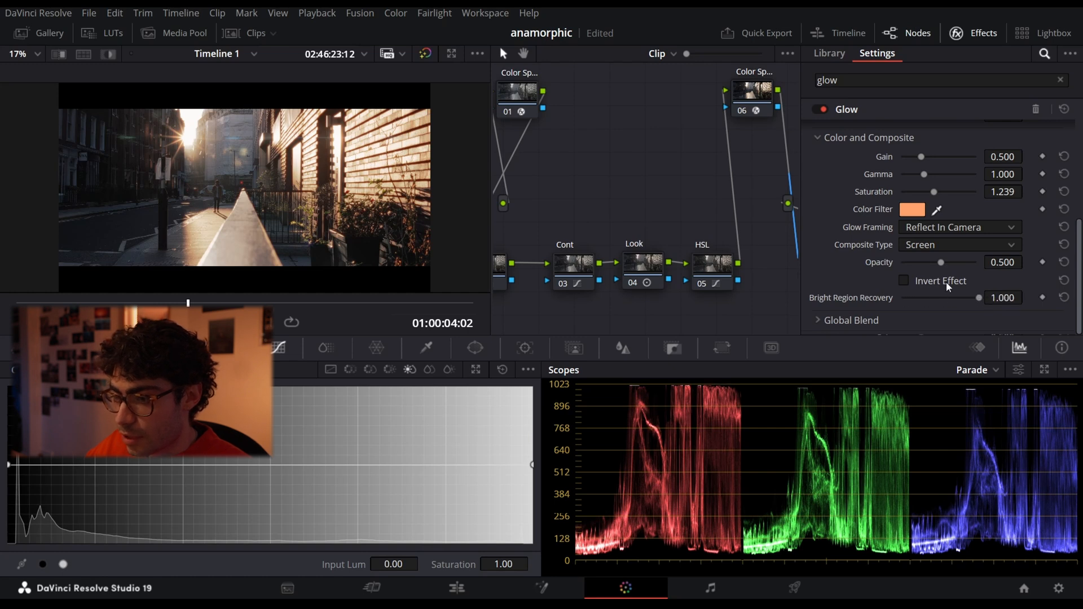
{"action": "scroll", "coordinate": [214, 203], "scroll_direction": "up", "scroll_amount": 5}
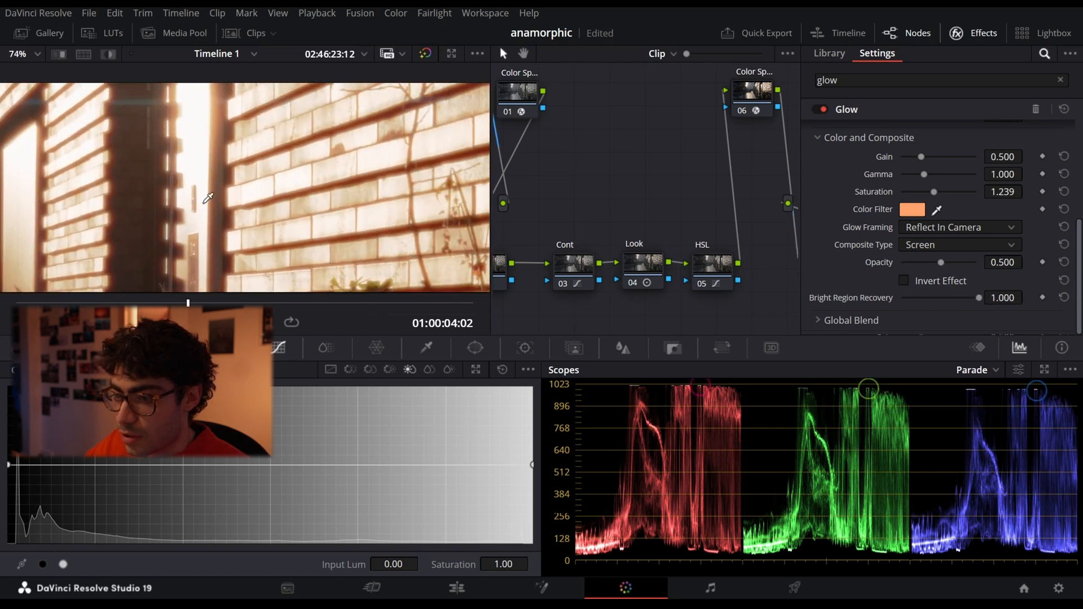
{"action": "left_click_drag", "start_coordinate": [933, 296], "coordinate": [972, 297]}
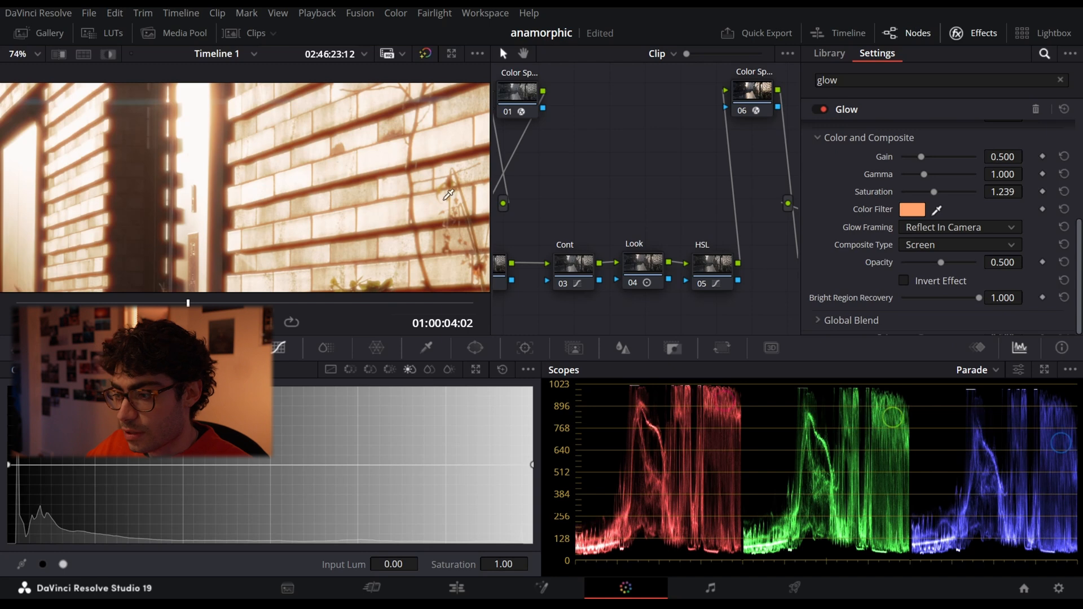
{"action": "key", "text": "shift+z"}
{"action": "left_click_drag", "start_coordinate": [979, 297], "coordinate": [900, 299]}
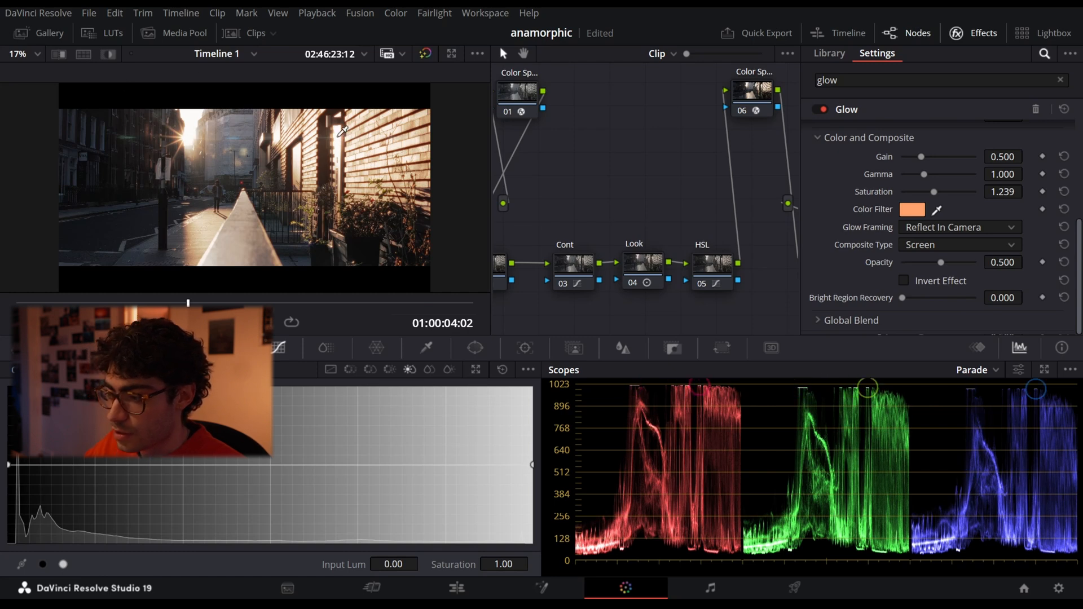
- Set the Glow's Bright Region Recovery to 0.578 and hide the effects settings to show the whole node tree
{"action": "left_click_drag", "start_coordinate": [905, 298], "coordinate": [947, 299]}
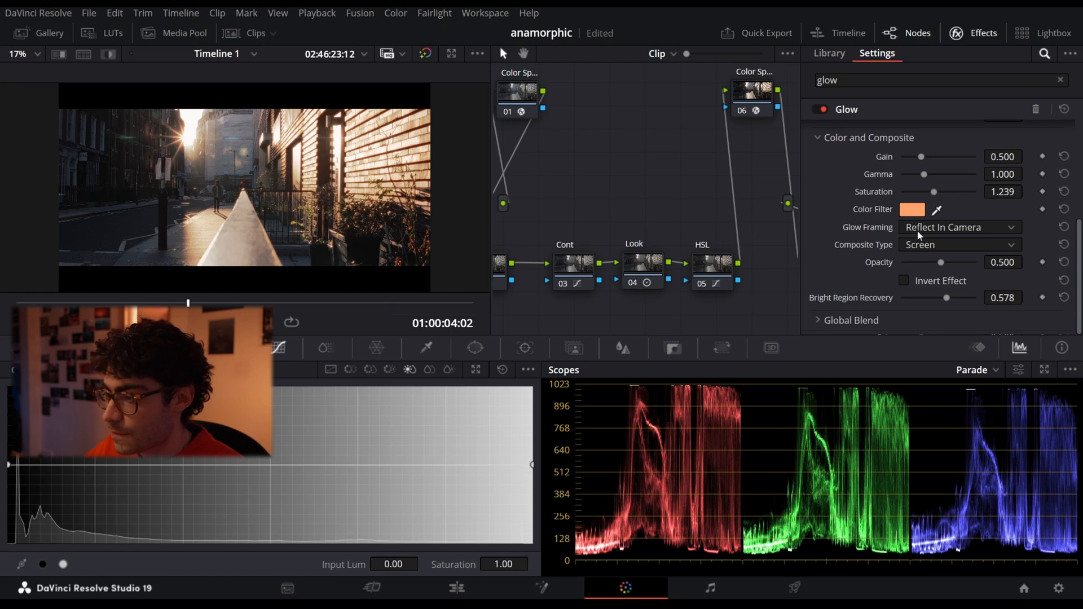
{"action": "left_click", "coordinate": [972, 35]}
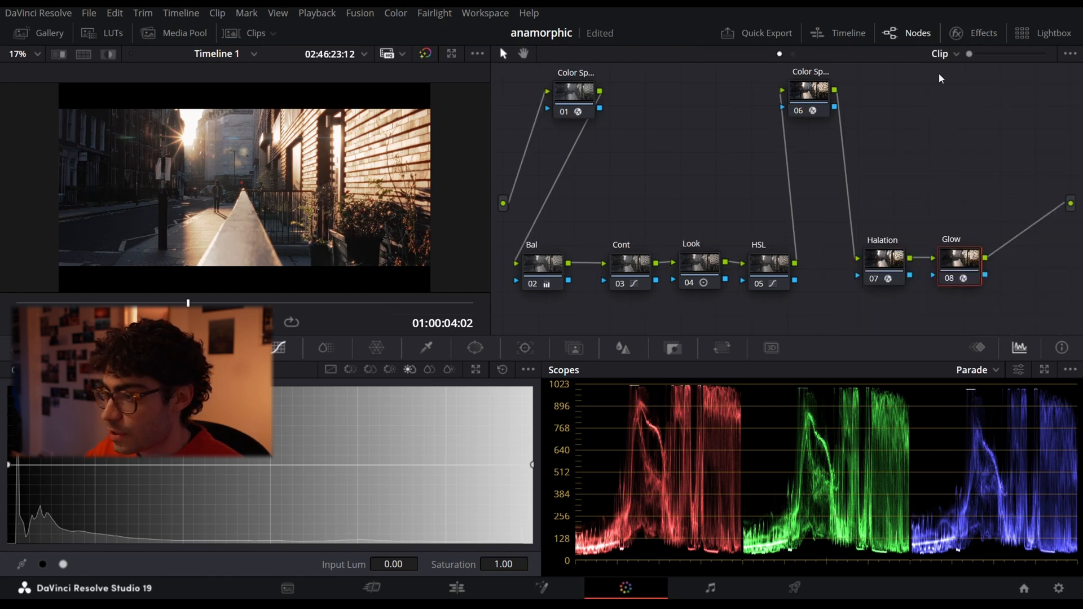
- Bypass all nodes to view the ungraded clip and re-enable color space nodes 06 and 01
{"action": "key", "text": "shift+d"}
{"action": "left_click", "coordinate": [806, 102]}
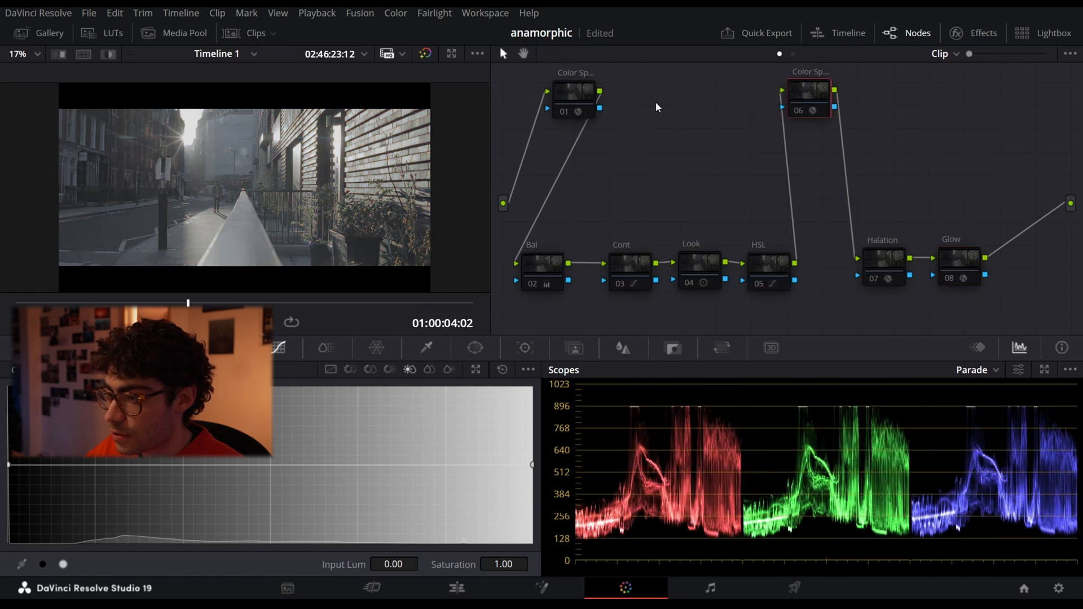
{"action": "left_click", "coordinate": [563, 108]}
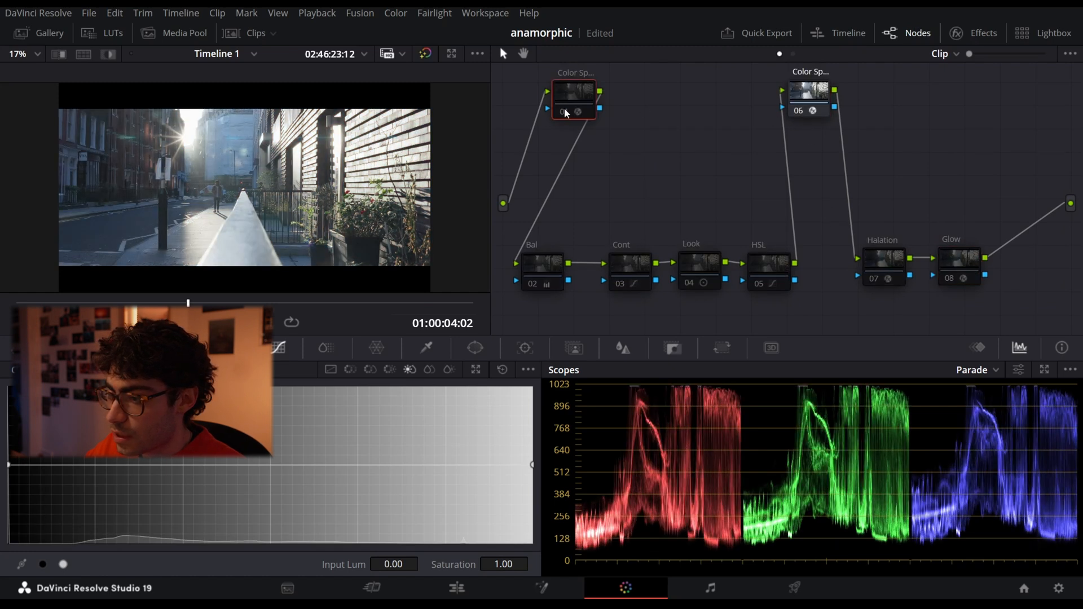
{"action": "key", "text": "shift+d"}
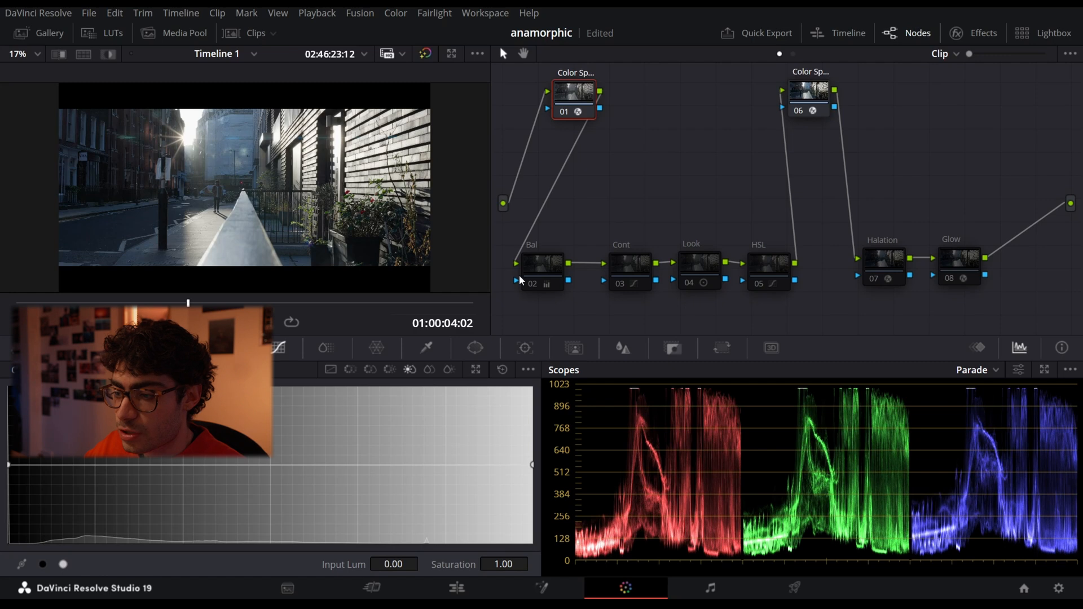
- Re-enable the Bal, Cont and Look nodes one after another, comparing the image with Look off and on
{"action": "left_click", "coordinate": [533, 285]}
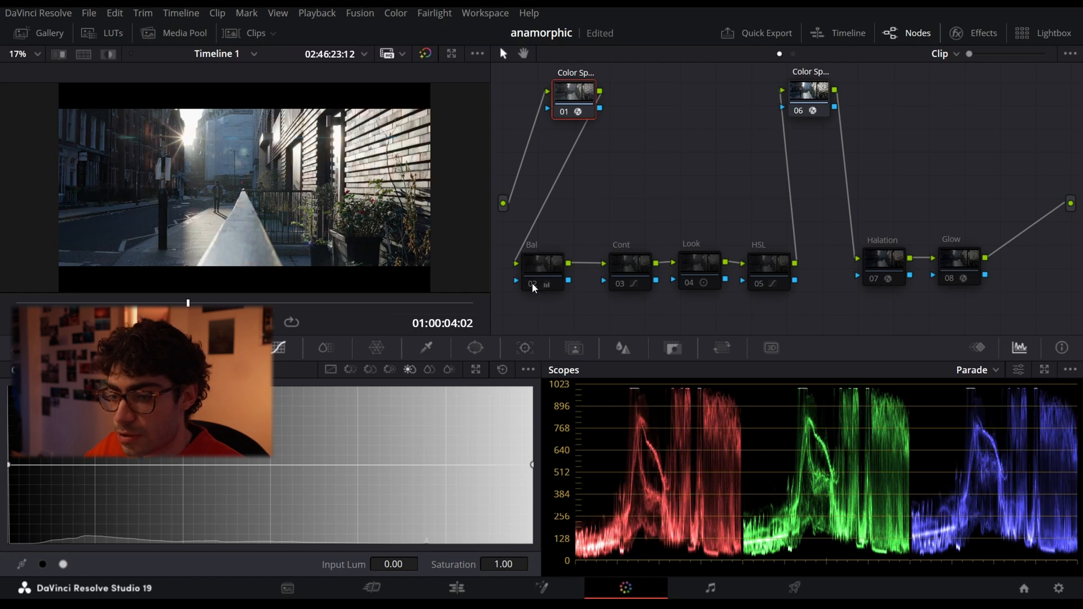
{"action": "left_click", "coordinate": [622, 285]}
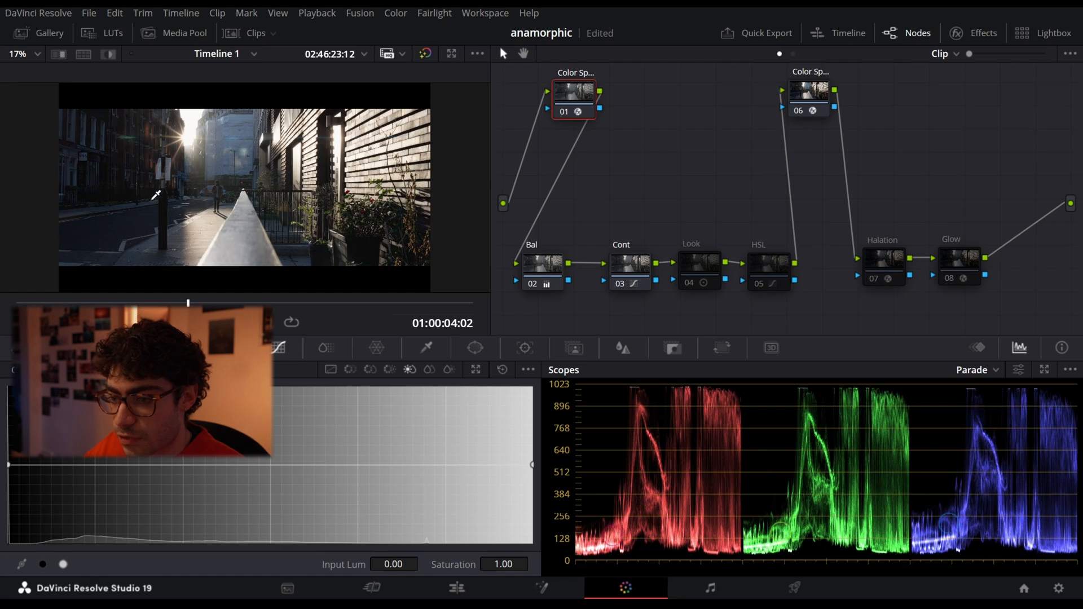
{"action": "left_click", "coordinate": [686, 284]}
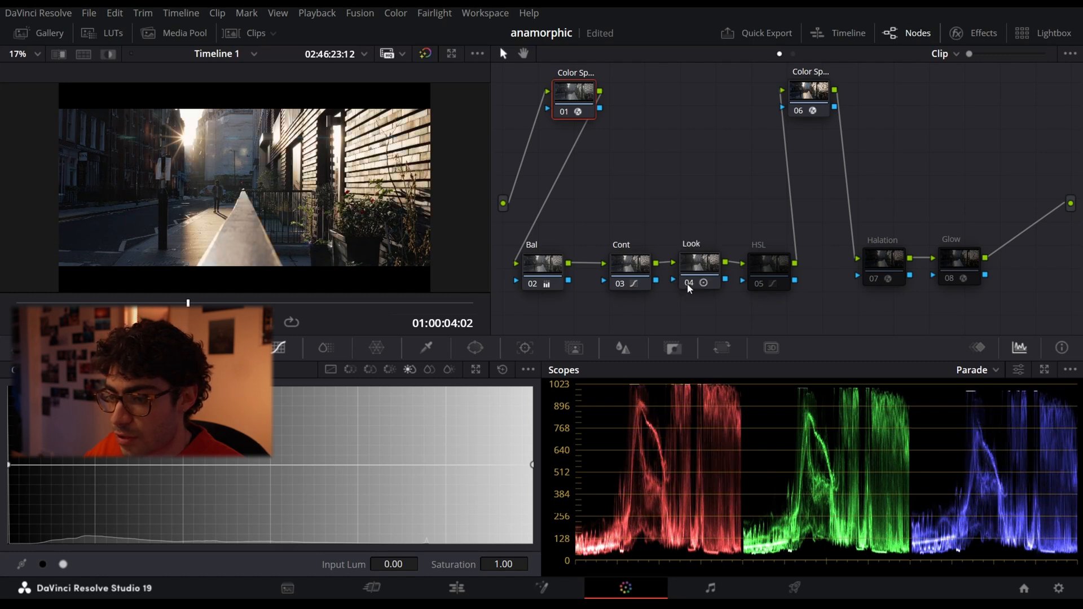
{"action": "left_click", "coordinate": [690, 283]}
{"action": "left_click", "coordinate": [690, 283]}
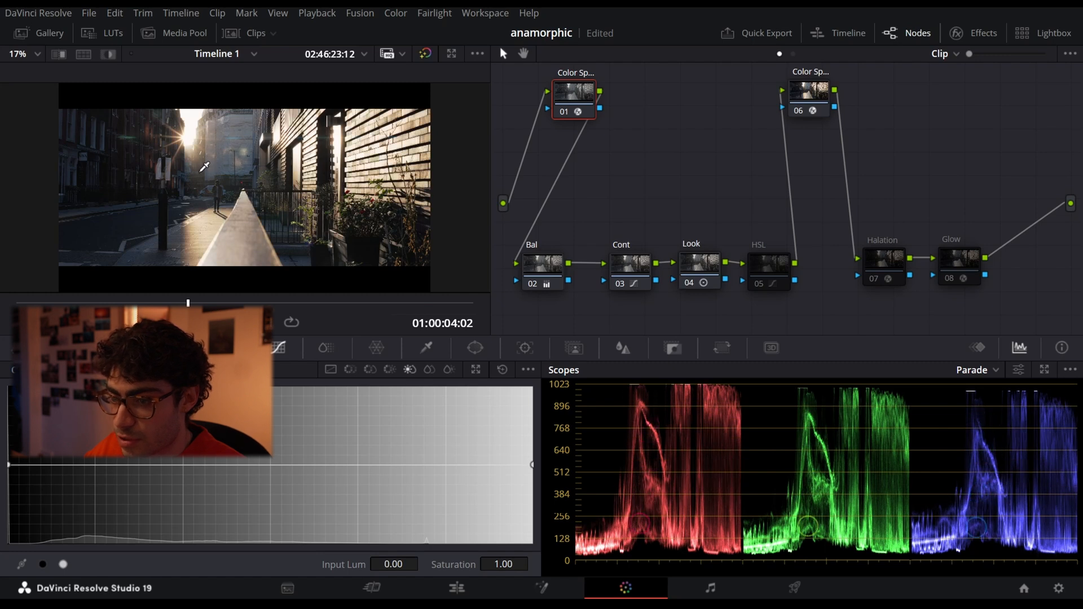
- Re-enable and select the HSL node, comparing the image with it off and on
{"action": "left_click", "coordinate": [753, 284]}
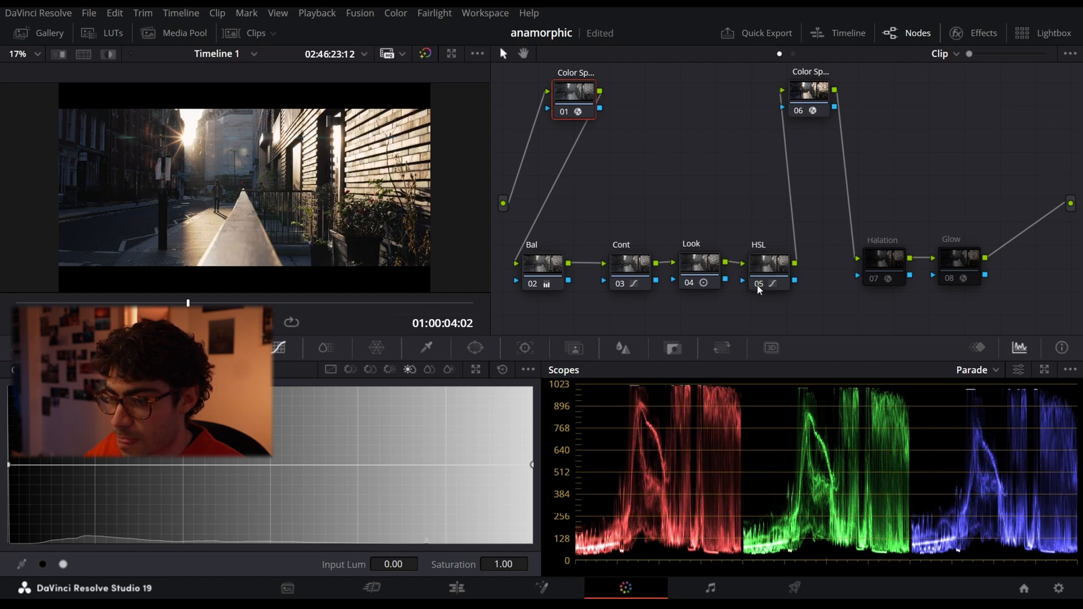
{"action": "left_click", "coordinate": [765, 261]}
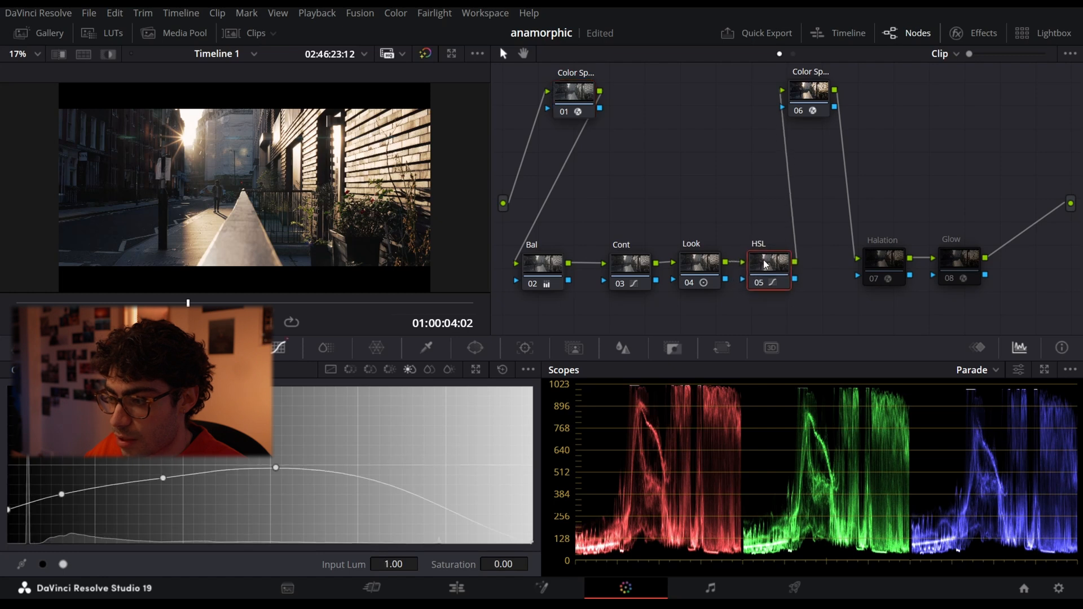
{"action": "left_click", "coordinate": [757, 287]}
{"action": "left_click", "coordinate": [760, 284]}
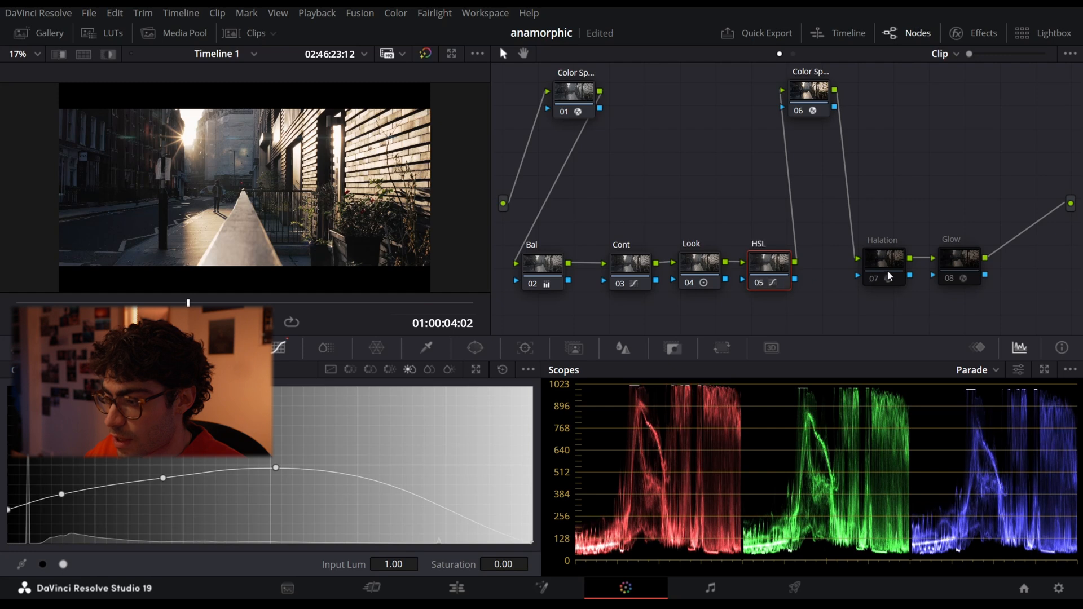
- Re-enable the Halation and Glow nodes and compare the image with both off and on, leaving them enabled
{"action": "left_click", "coordinate": [873, 276]}
{"action": "left_click", "coordinate": [949, 277]}
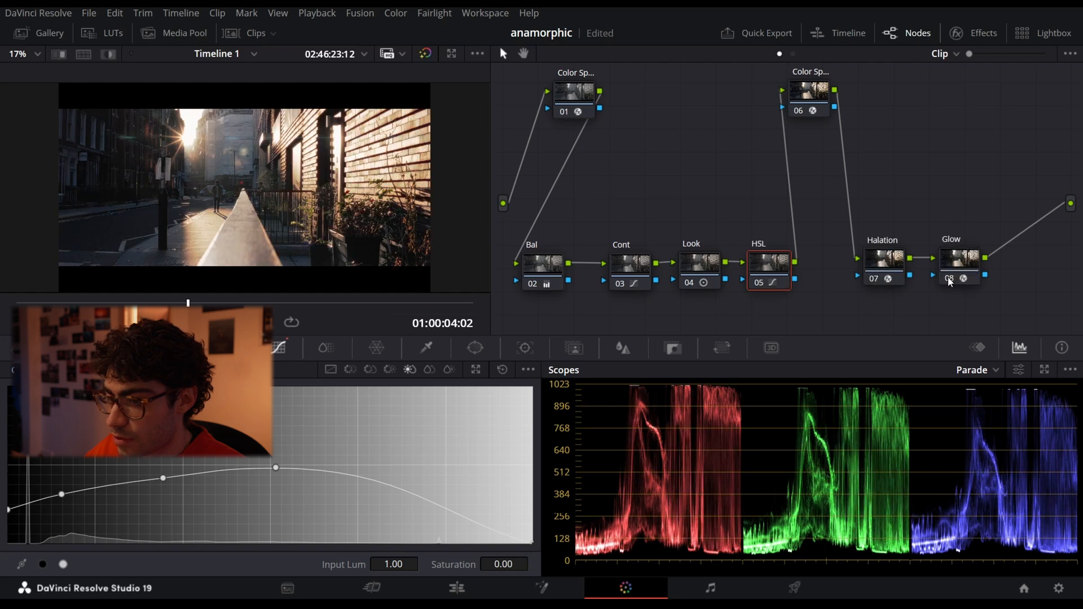
{"action": "left_click", "coordinate": [938, 277]}
{"action": "left_click", "coordinate": [875, 279]}
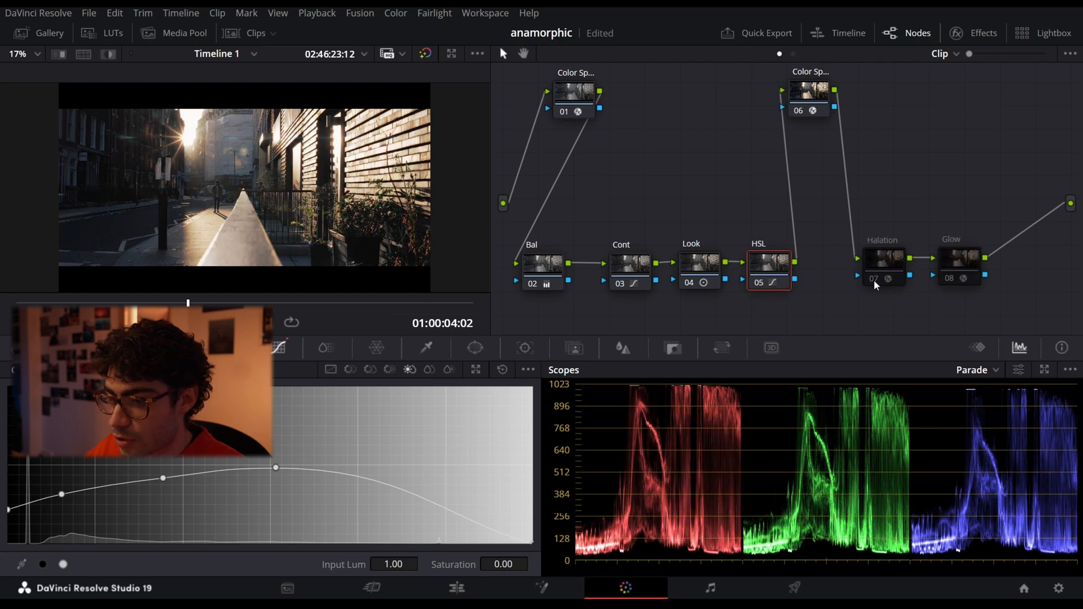
{"action": "left_click", "coordinate": [877, 277]}
{"action": "left_click", "coordinate": [946, 275]}
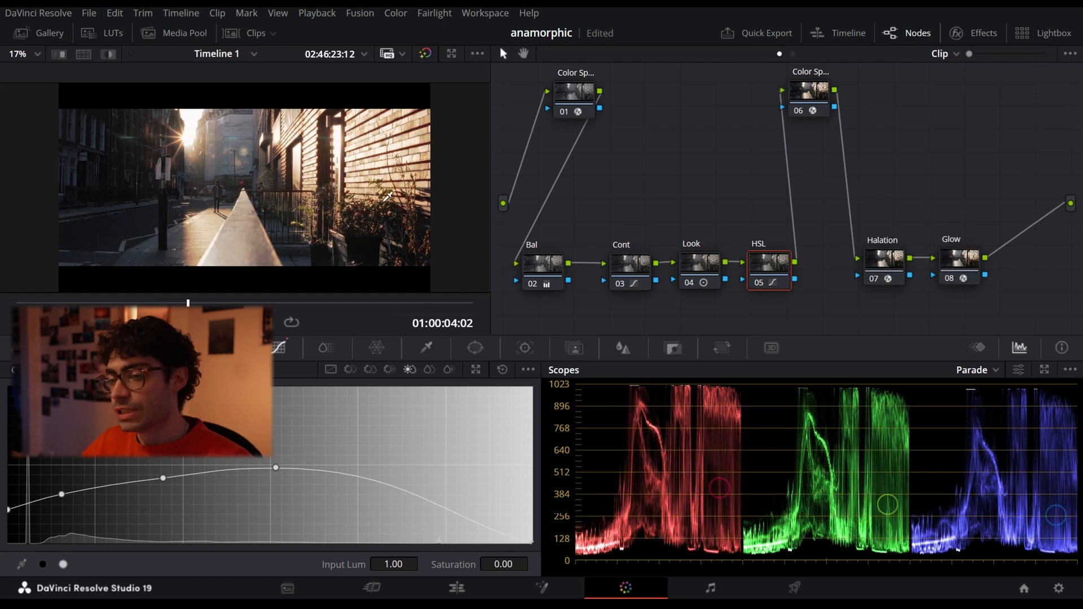